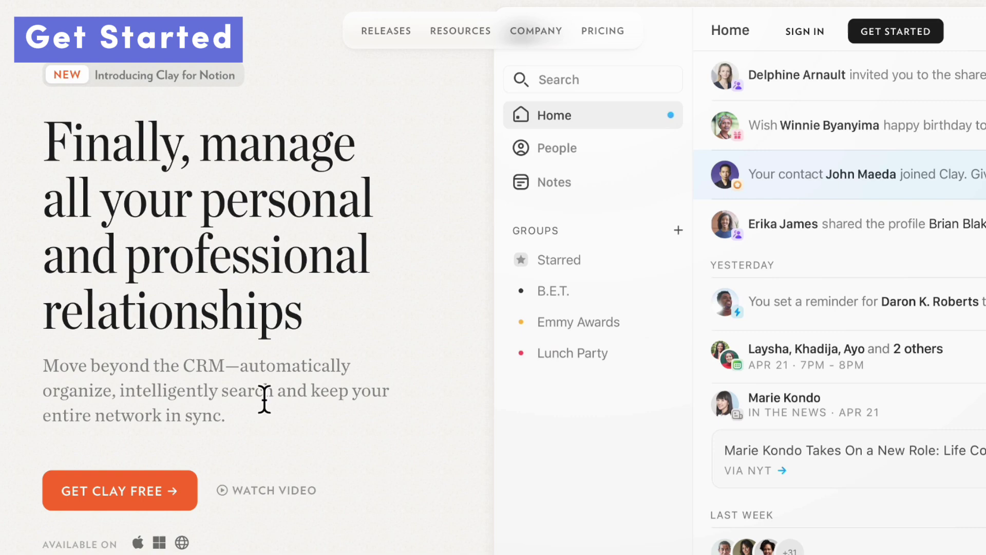
# - Sign up for Clay, connect the Google account, and finish onboarding to reach the 149-contact People list
pyautogui.click(157, 501)
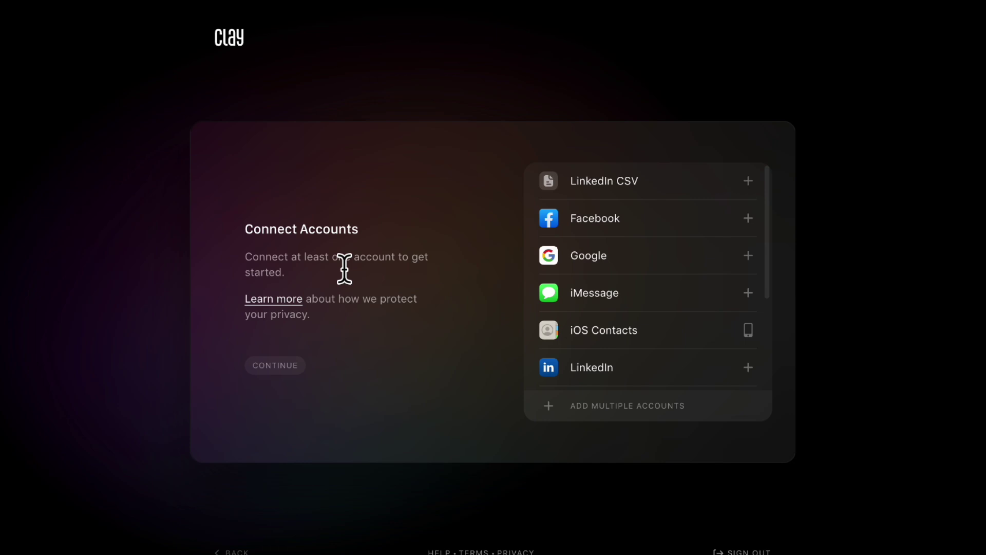
pyautogui.click(753, 263)
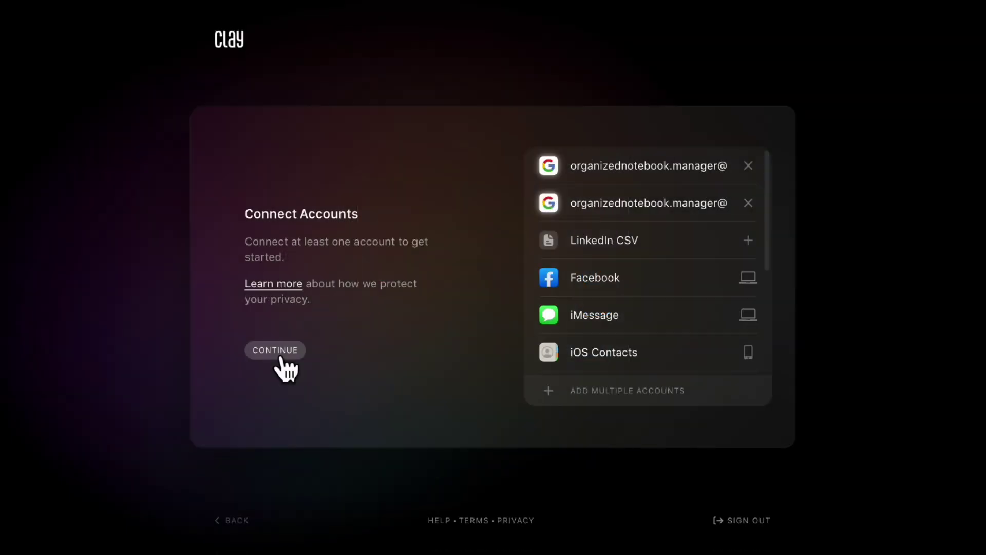
pyautogui.click(281, 354)
pyautogui.click(571, 262)
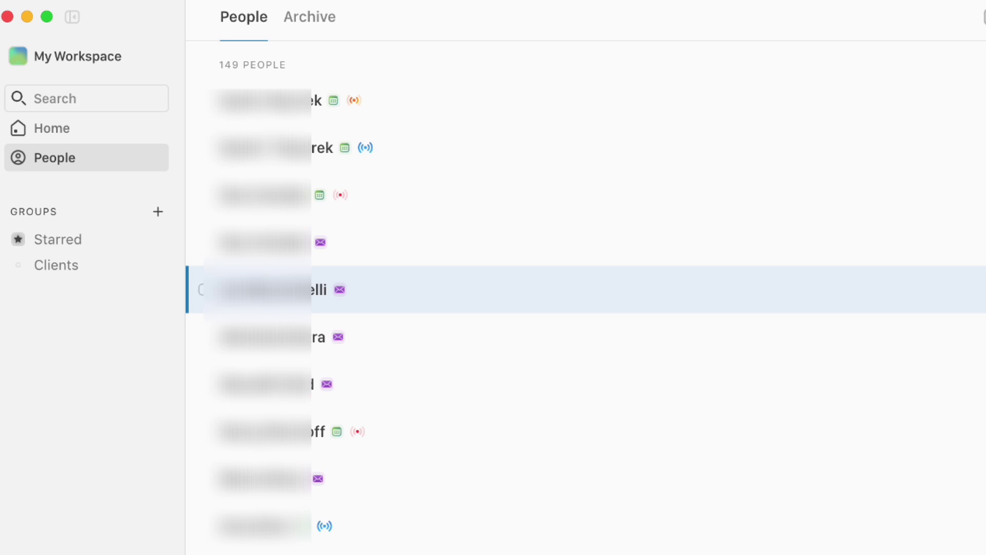
# - Select contacts in the People list until one's profile shows Low network strength and an email timeline
pyautogui.click(563, 131)
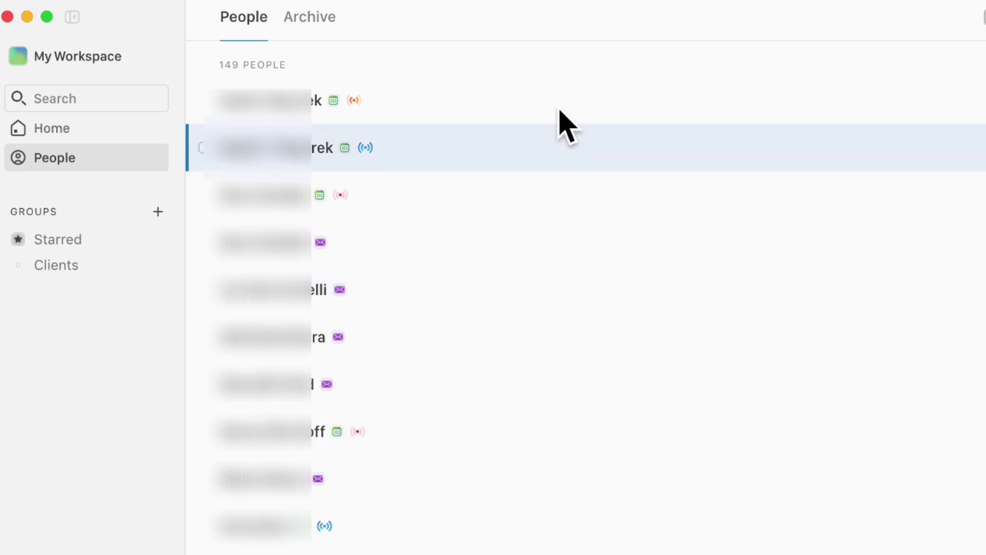
pyautogui.click(552, 85)
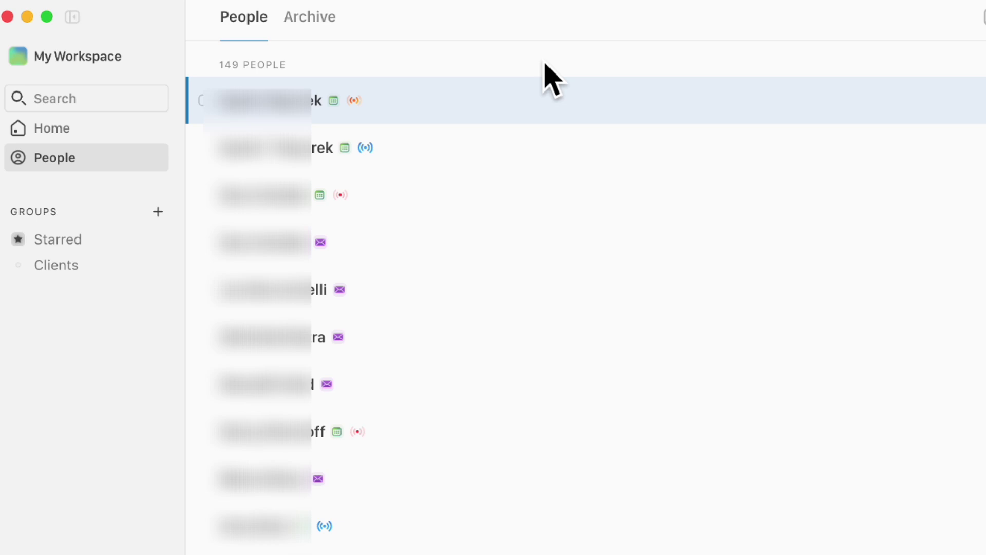
pyautogui.click(442, 306)
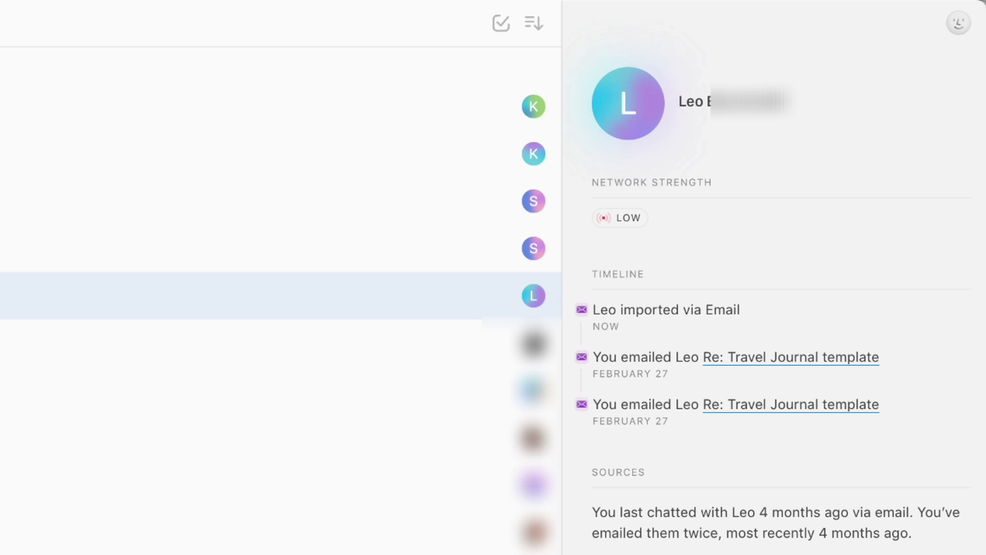
# - View the Set Reconnect Cadence options from the contact's right-click menu
pyautogui.rightClick(318, 313)
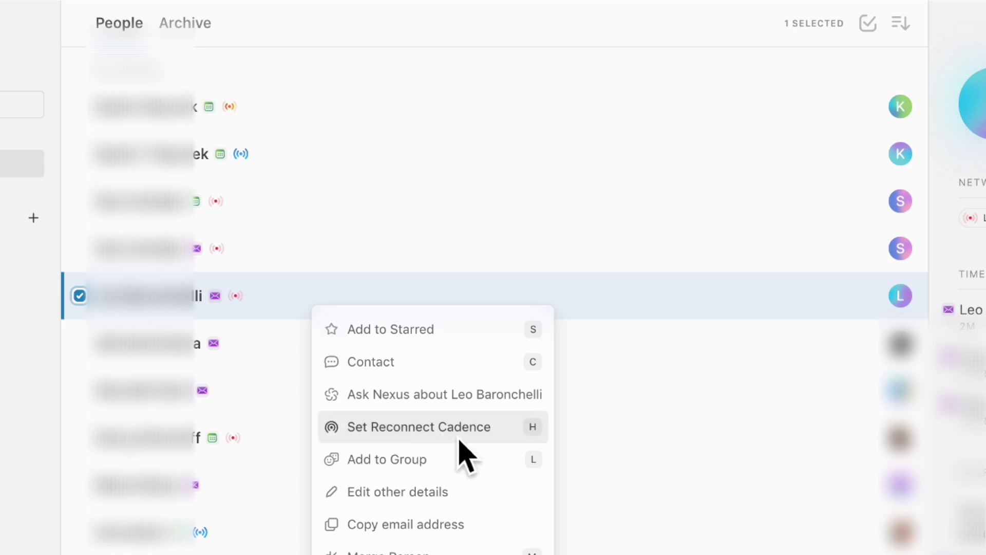
pyautogui.click(488, 442)
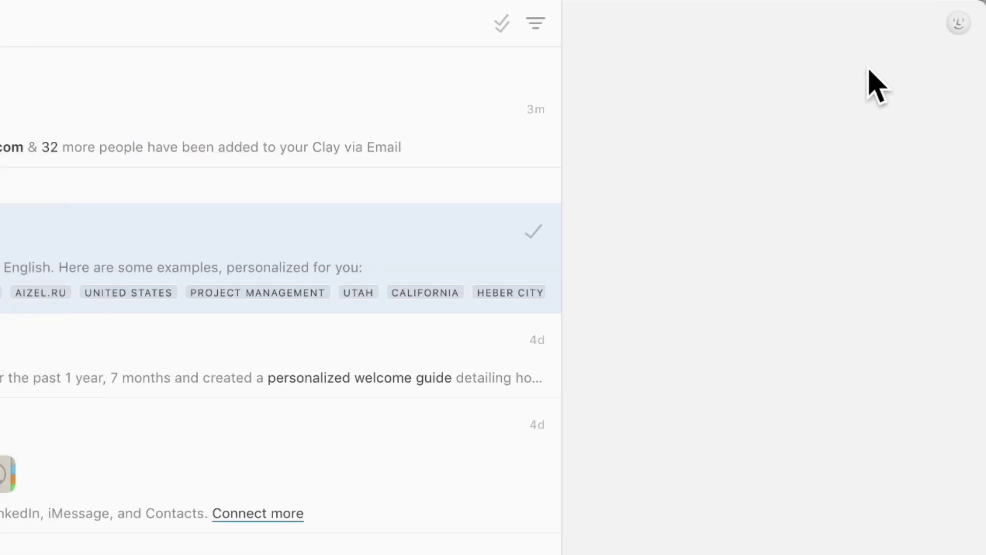
# - Open Settings from the avatar menu and browse the Profile, Home and Integrations pages
pyautogui.click(969, 28)
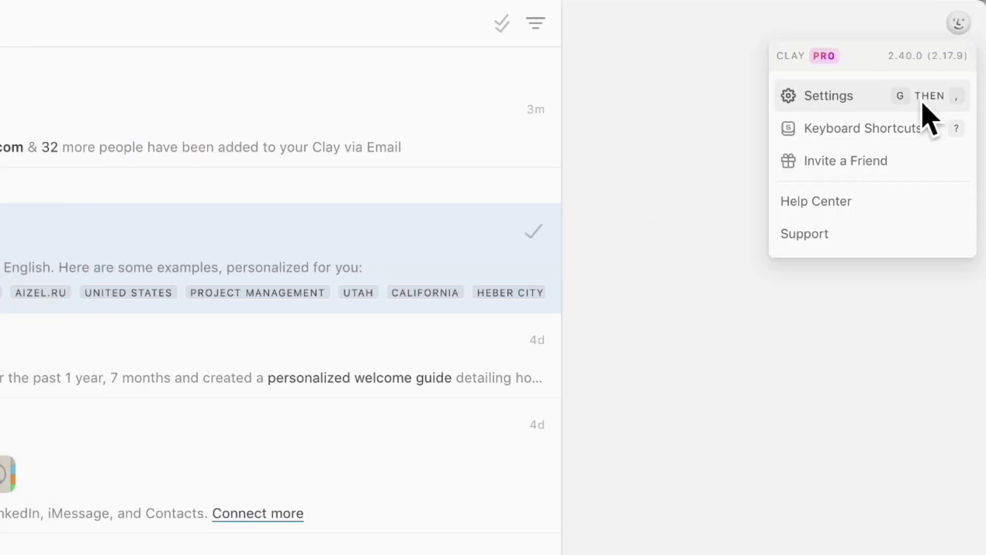
pyautogui.click(862, 103)
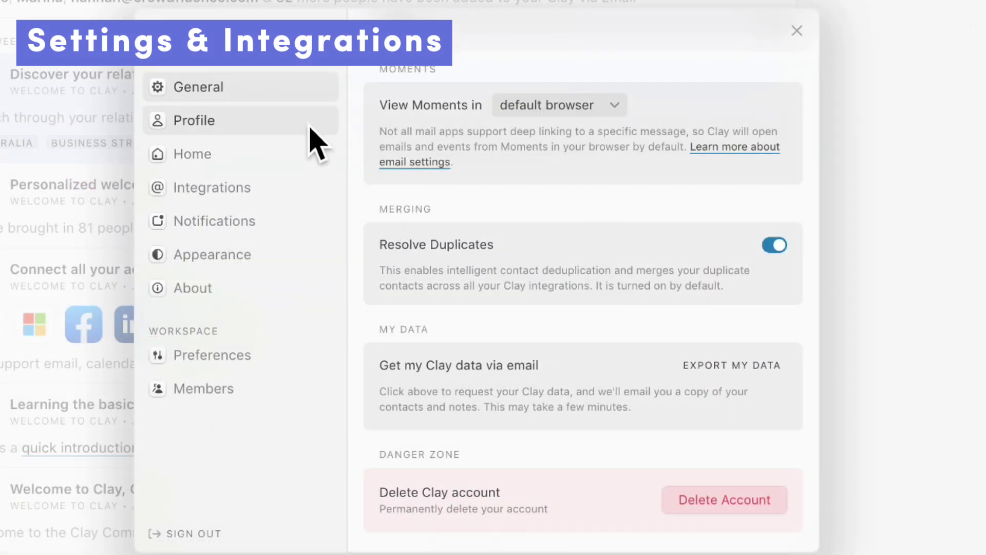
pyautogui.click(310, 126)
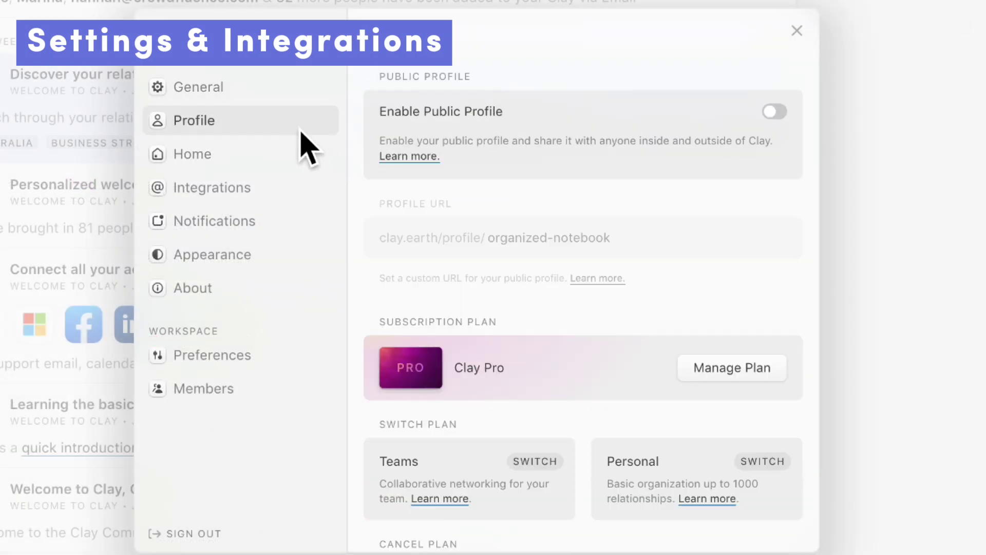
pyautogui.click(291, 160)
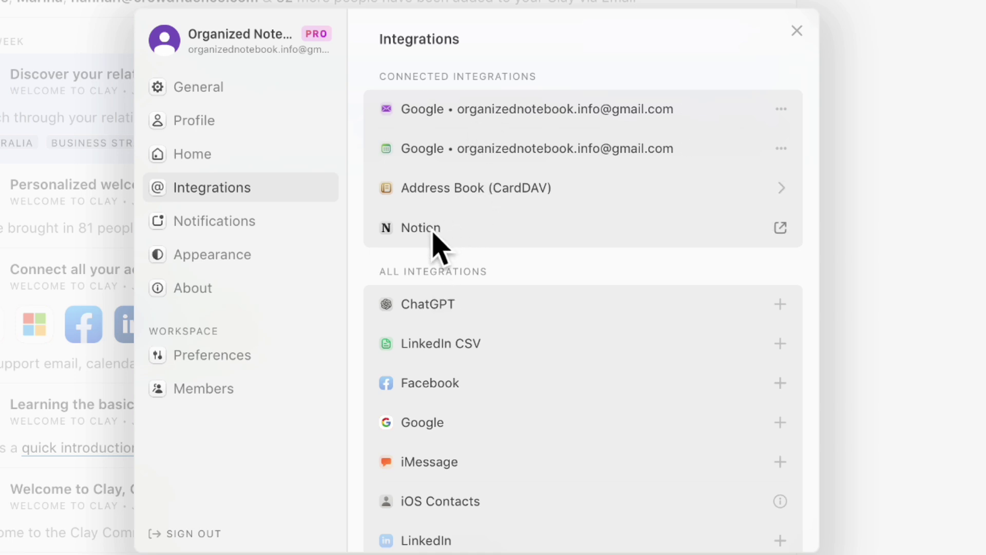
pyautogui.scroll(-2, 434, 236)
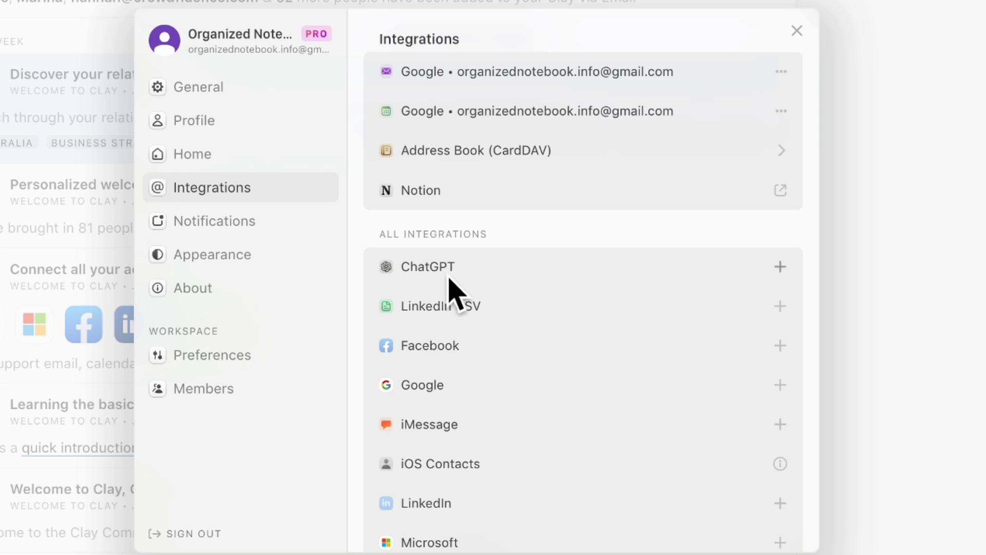
pyautogui.scroll(-8, 450, 278)
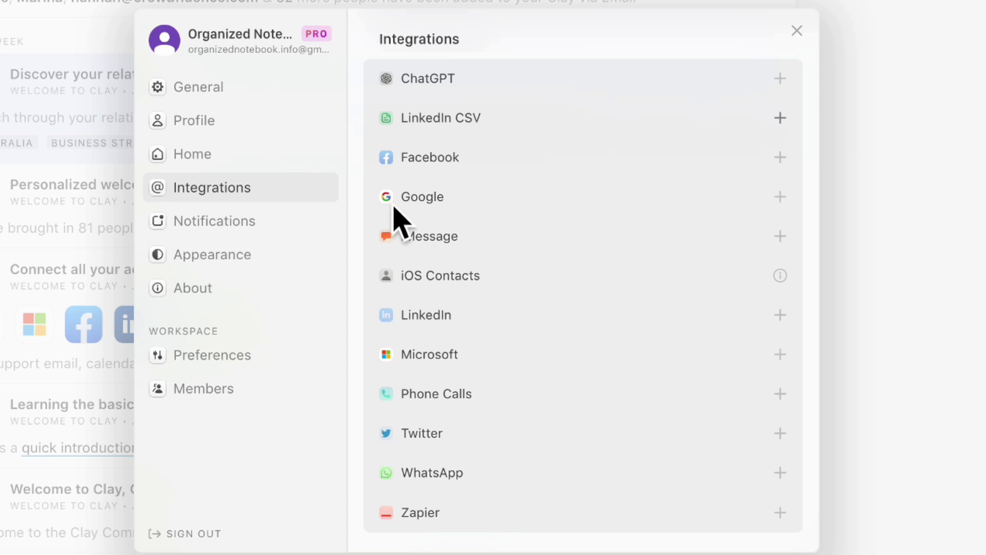
# - Turn off Automatic Light/Dark, choose the Light theme, and review Notifications, About and Members
pyautogui.click(269, 224)
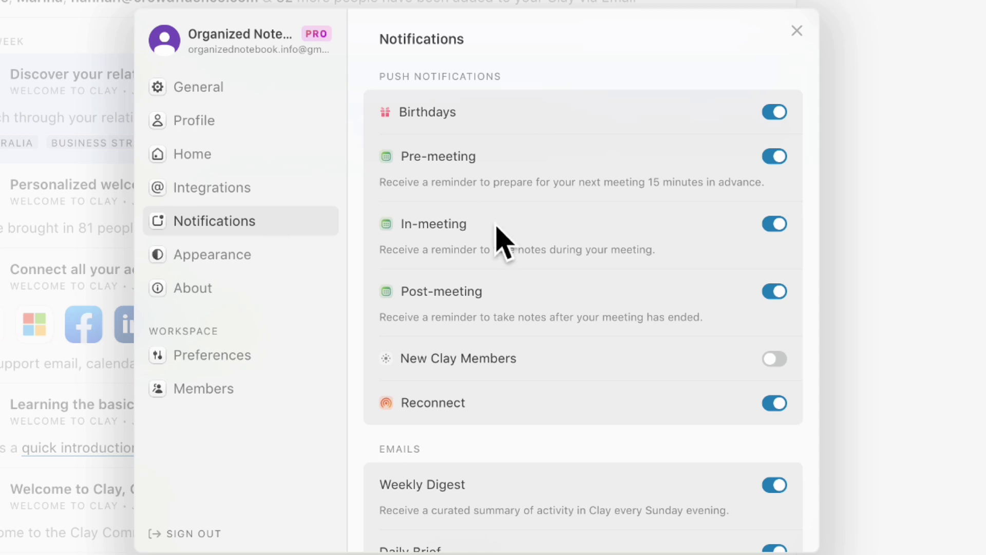
pyautogui.scroll(-5, 497, 226)
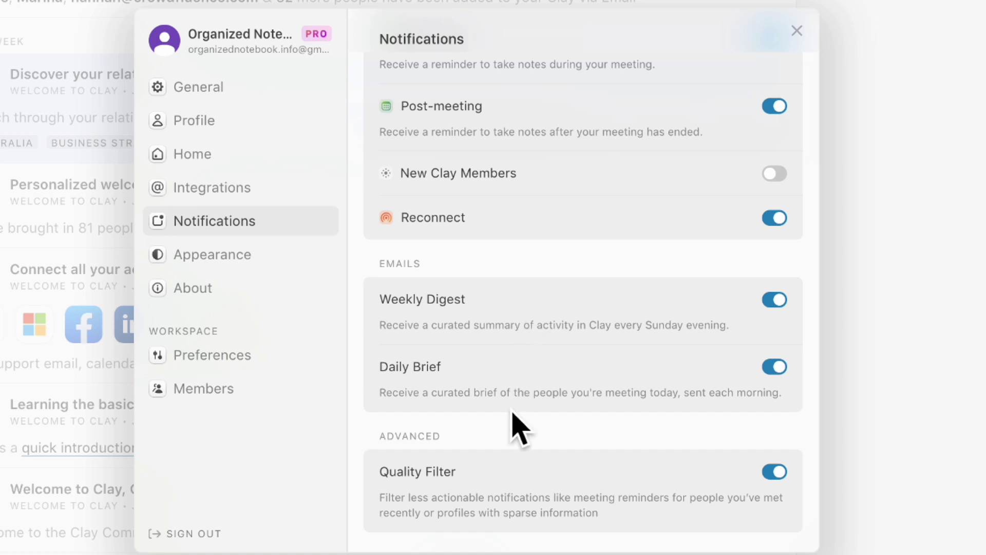
pyautogui.click(290, 261)
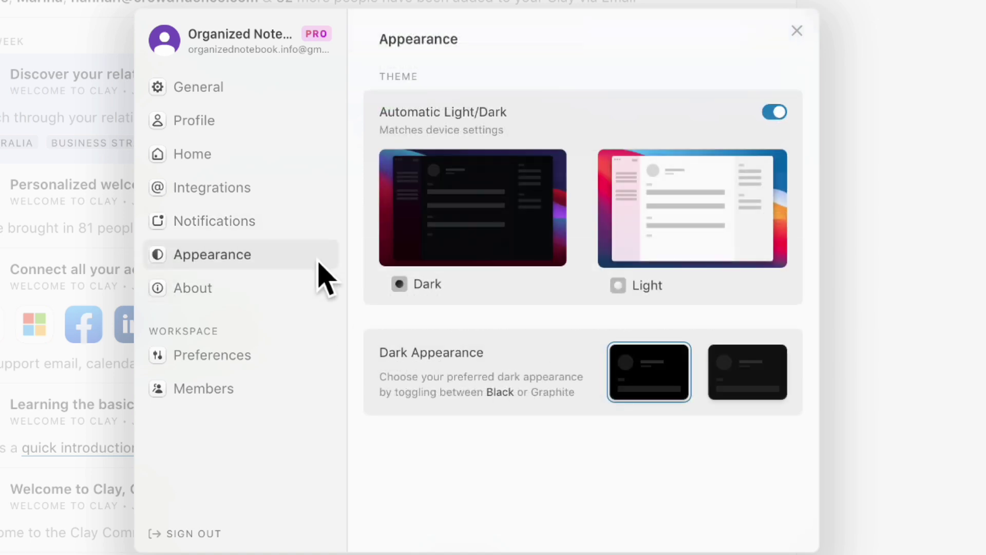
pyautogui.click(639, 281)
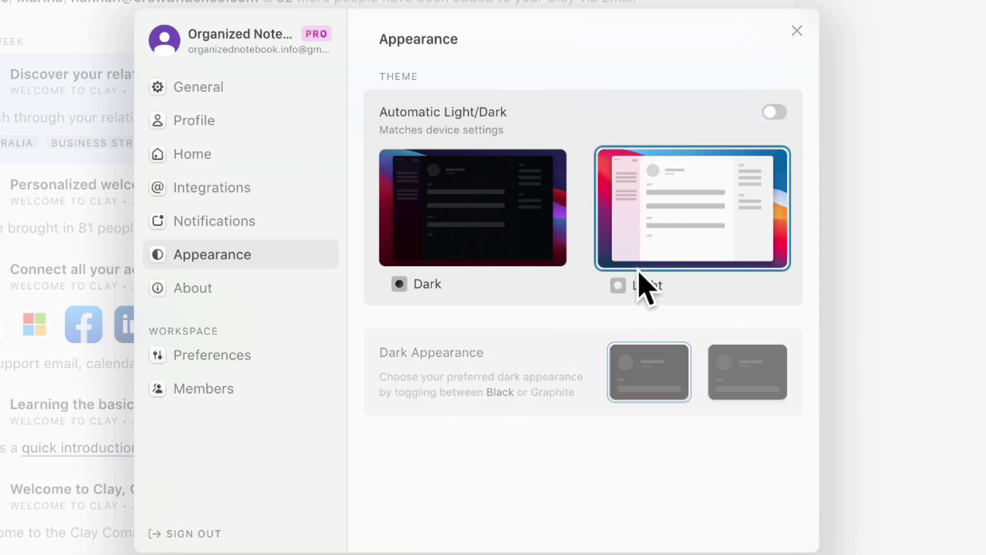
pyautogui.click(514, 252)
pyautogui.click(658, 247)
pyautogui.click(249, 297)
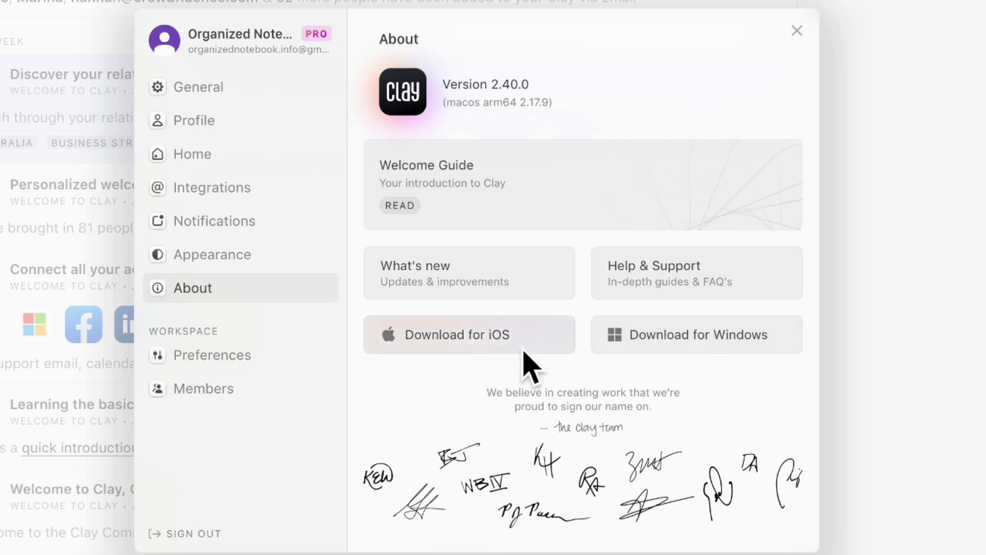
pyautogui.click(278, 394)
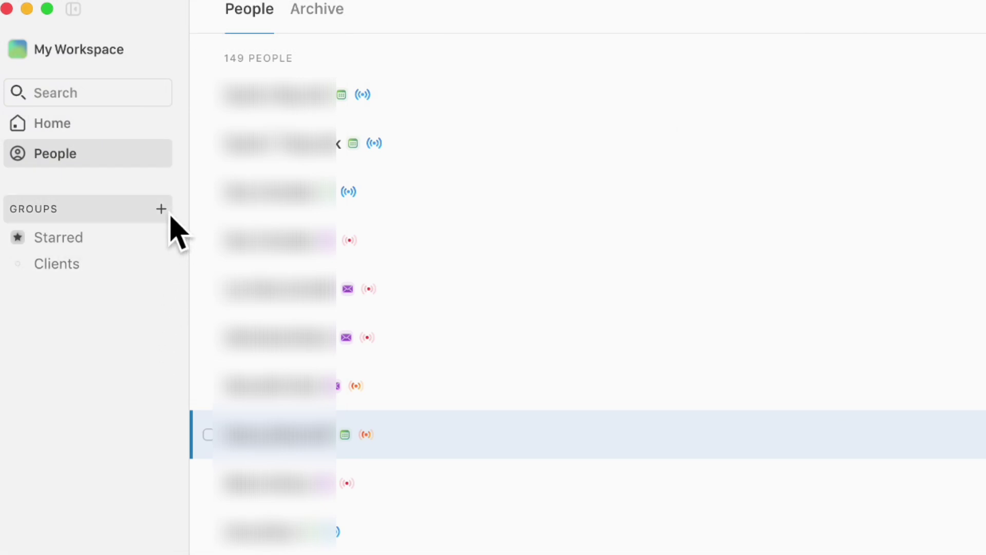
# - Add a new group named Friends
pyautogui.click(164, 212)
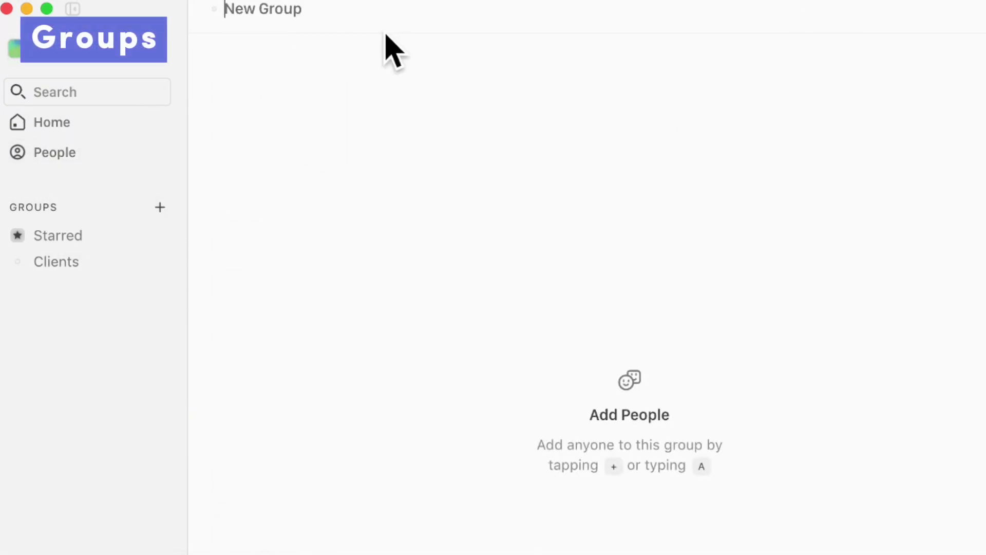
pyautogui.write('Friends')
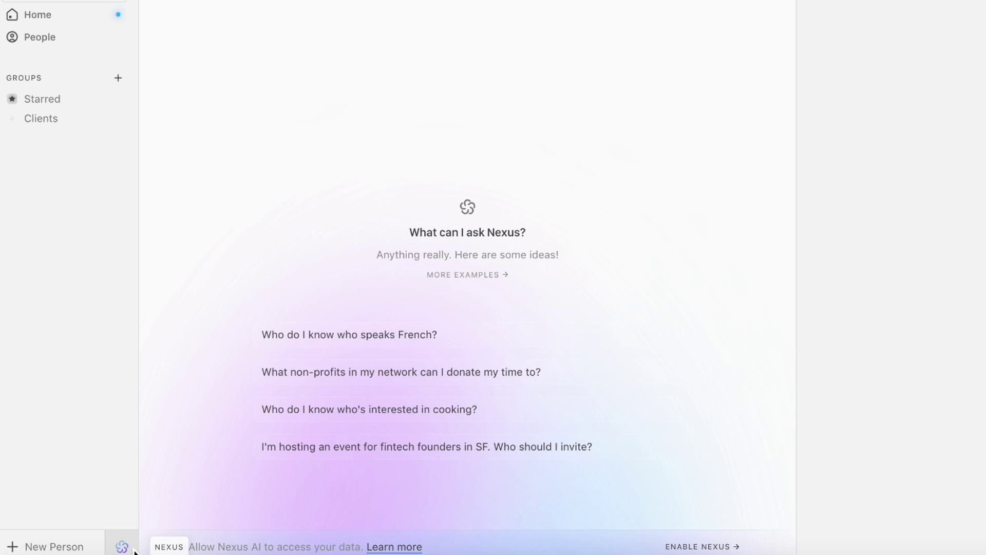
# - Create a new contact named Sample Contact
pyautogui.click(67, 549)
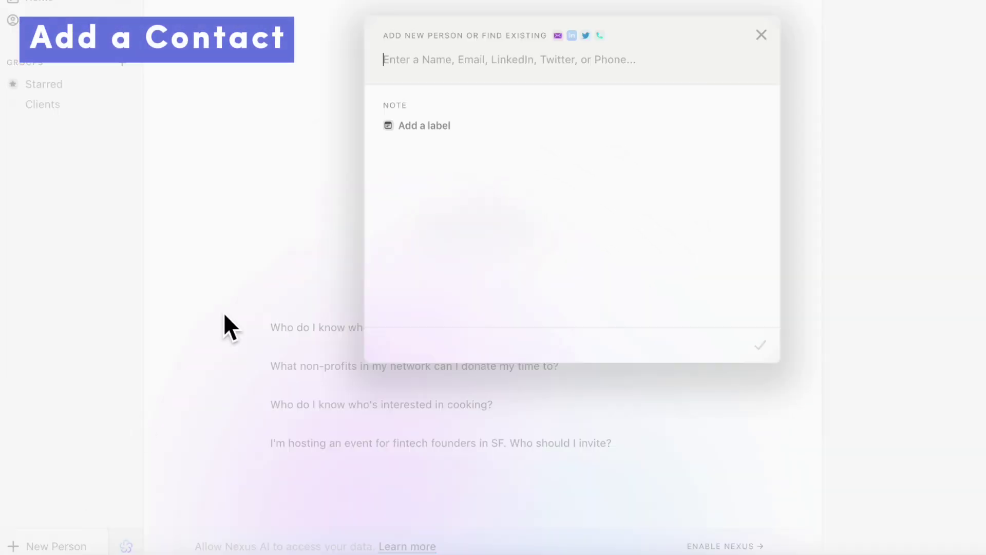
pyautogui.write('Sample Contact')
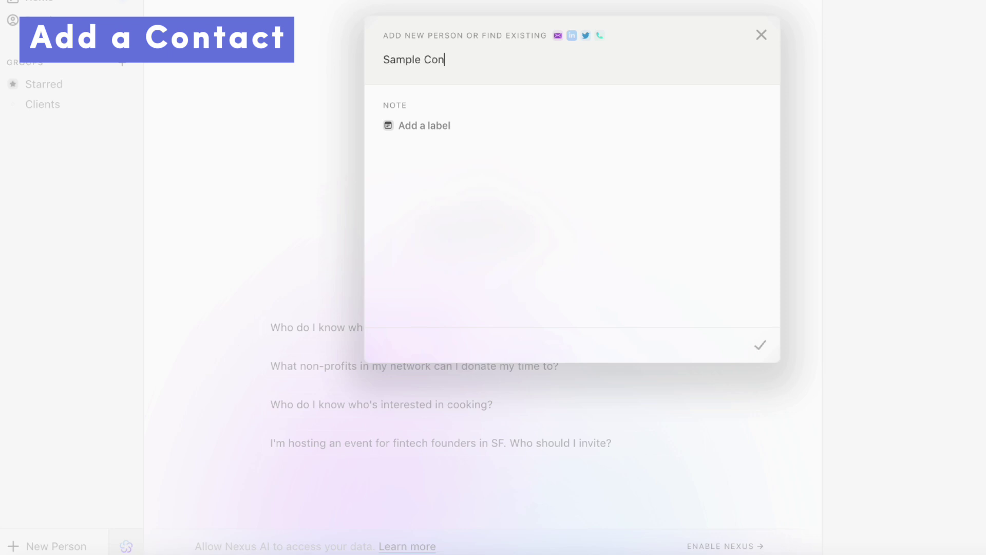
pyautogui.press('Return')
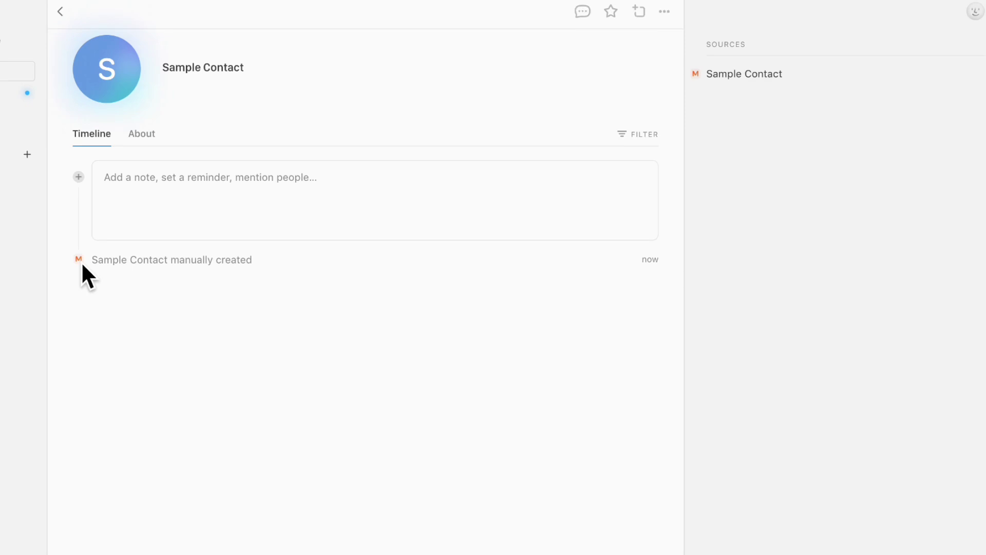
# - Open Sample Contact's About details and its Edit other details form
pyautogui.click(143, 142)
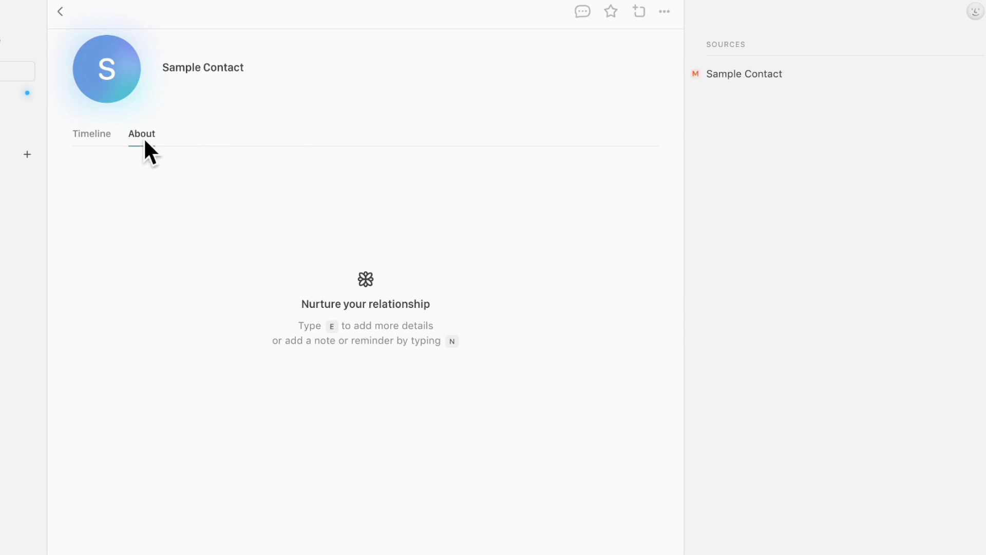
pyautogui.click(664, 11)
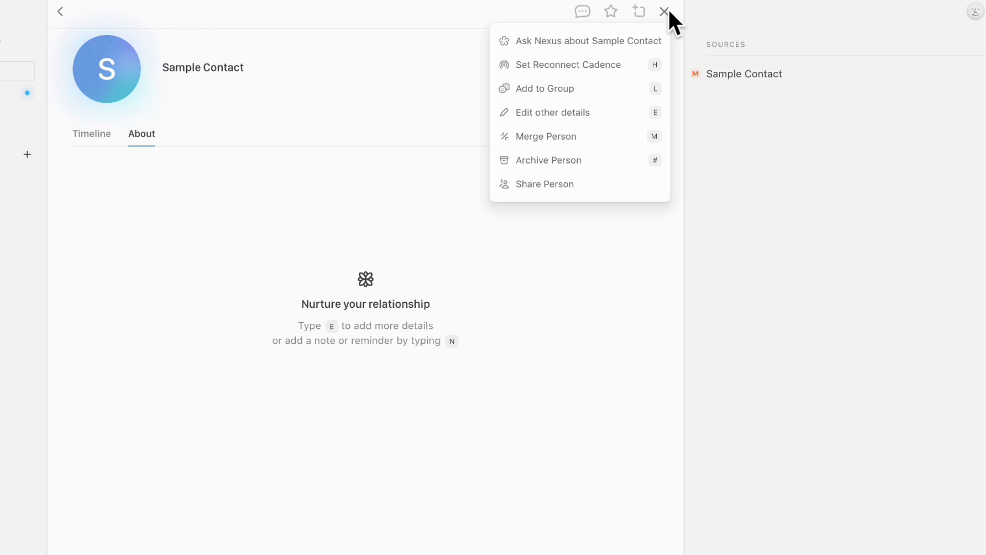
pyautogui.click(591, 119)
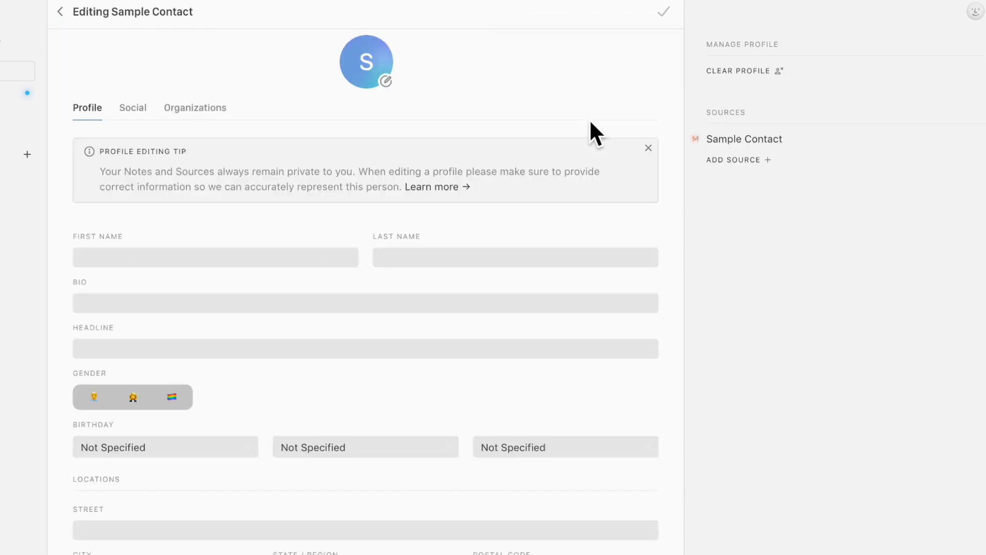
# - Change the contact's first name to Sample and last name to Name
pyautogui.click(308, 259)
pyautogui.write('Sample')
pyautogui.click(564, 257)
pyautogui.write('Name')
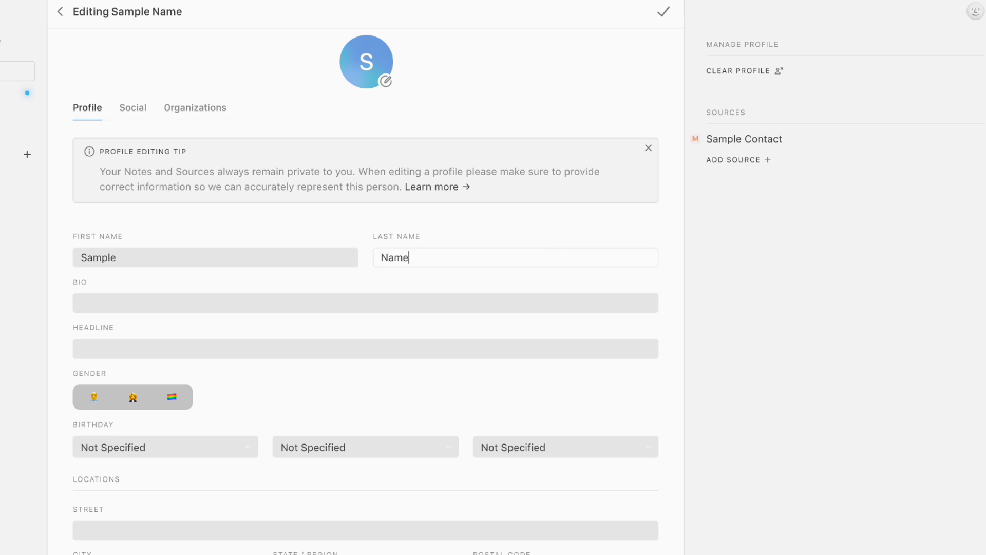
# - Set the contact's birthday to March 4, 1990
pyautogui.scroll(-3, 419, 296)
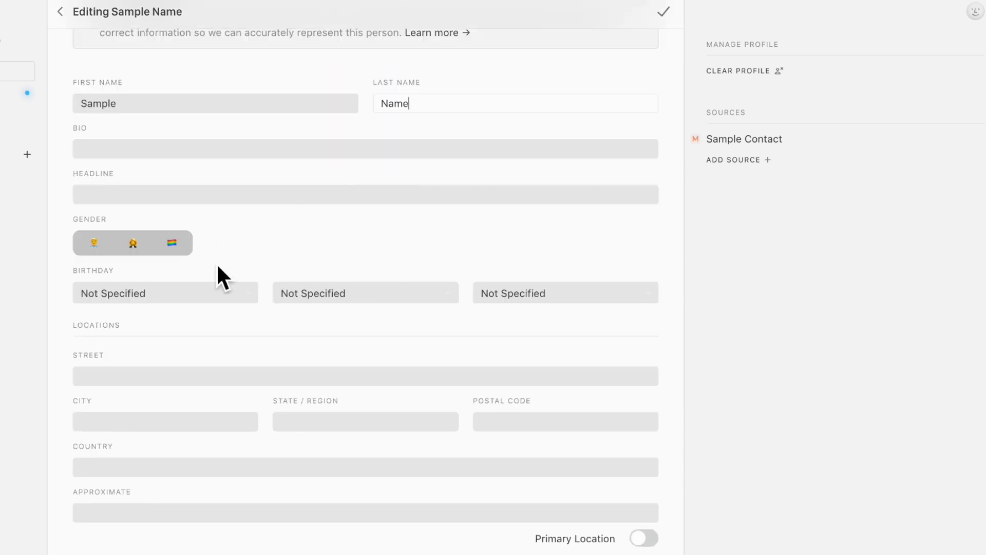
pyautogui.click(172, 300)
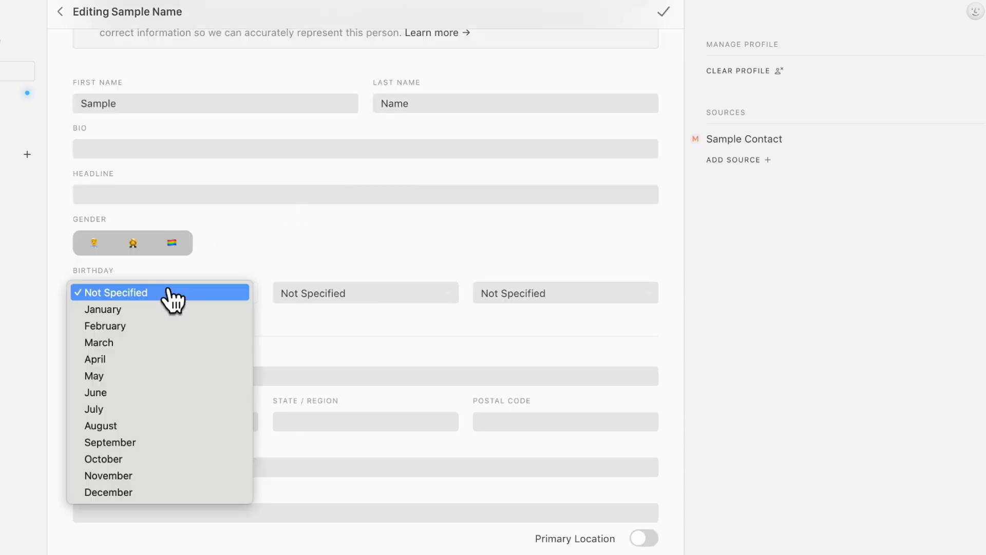
pyautogui.click(168, 345)
pyautogui.click(337, 294)
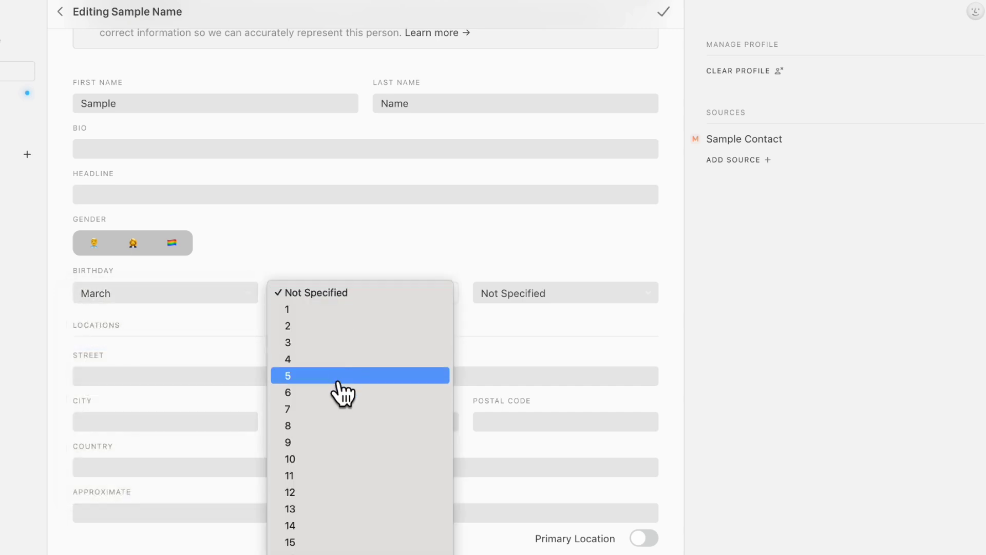
pyautogui.click(345, 366)
pyautogui.click(528, 303)
pyautogui.scroll(-5, 550, 528)
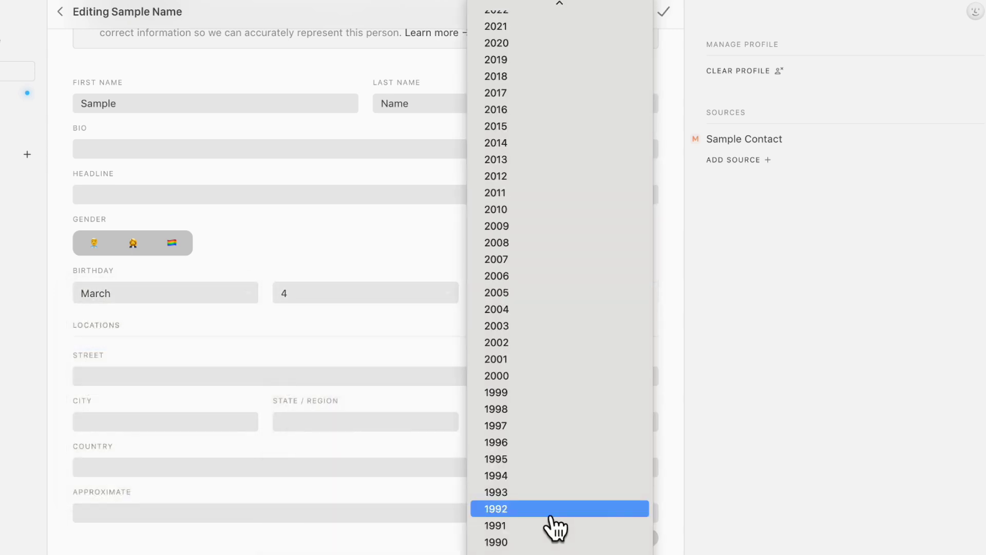
pyautogui.click(555, 544)
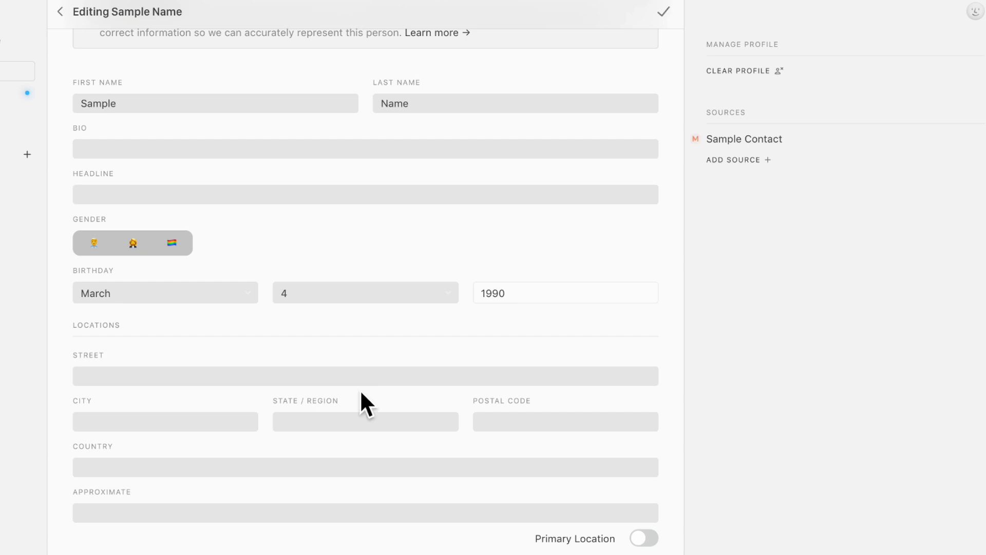
# - Enter United States as the country and save the profile edits
pyautogui.click(206, 473)
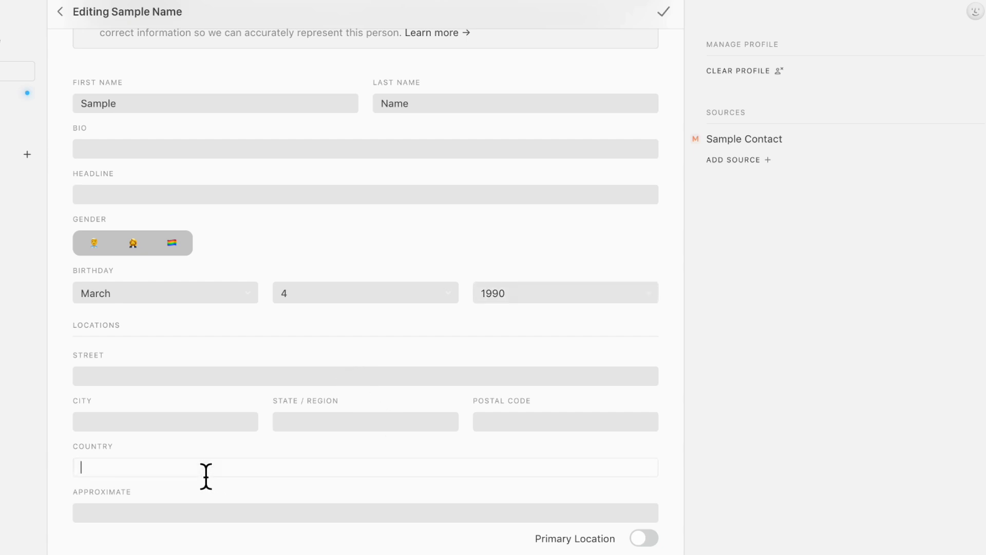
pyautogui.write('United States')
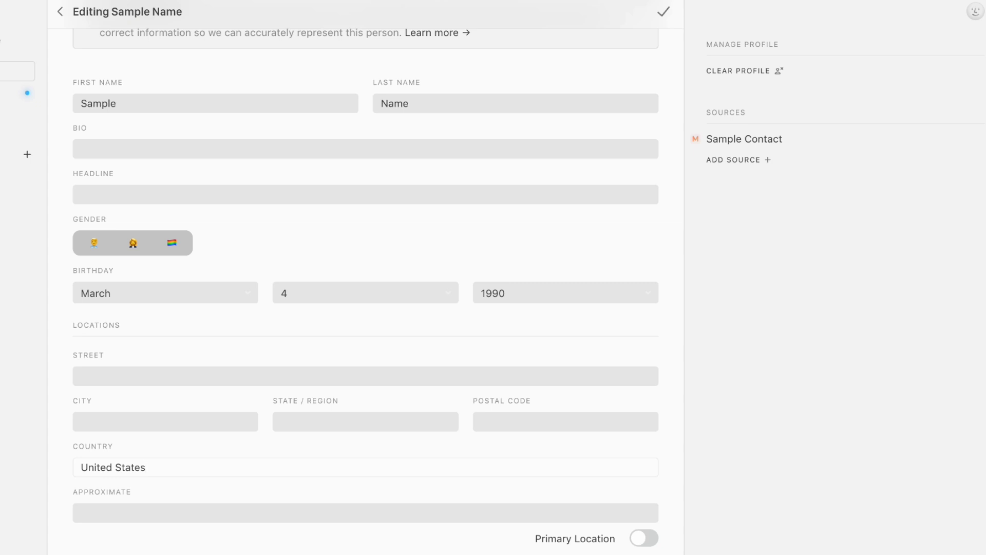
pyautogui.press('Return')
pyautogui.scroll(-4, 581, 539)
pyautogui.scroll(7, 631, 276)
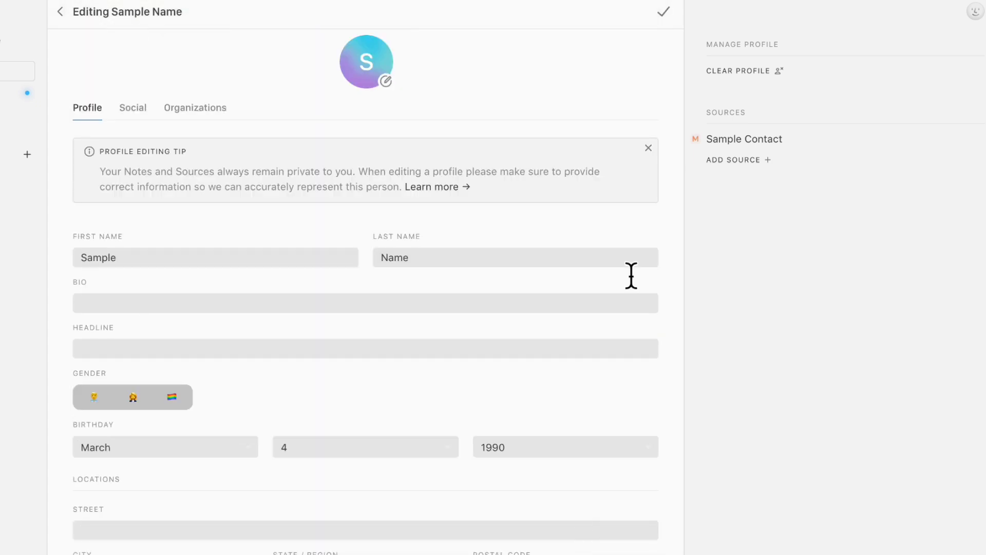
pyautogui.click(664, 13)
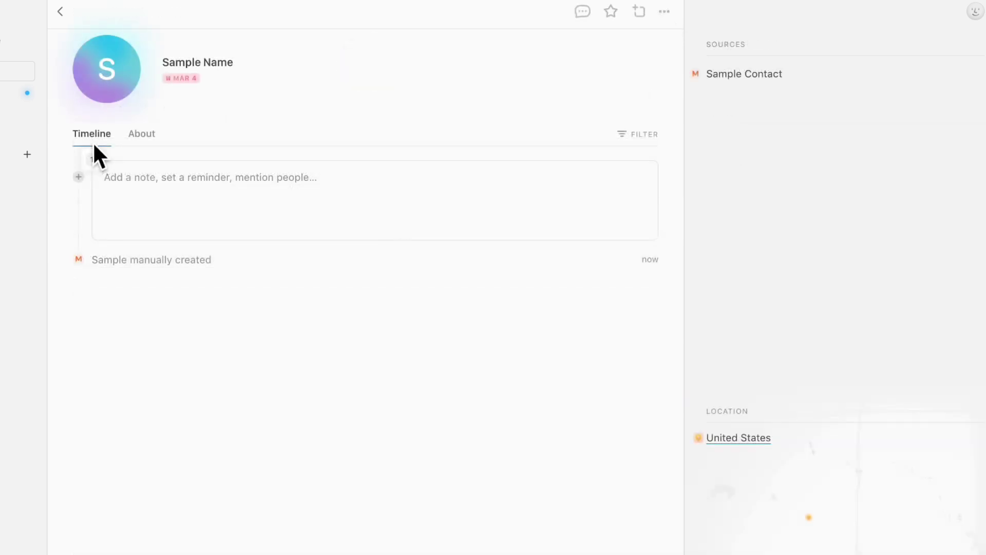
pyautogui.moveTo(183, 83)
pyautogui.click(666, 13)
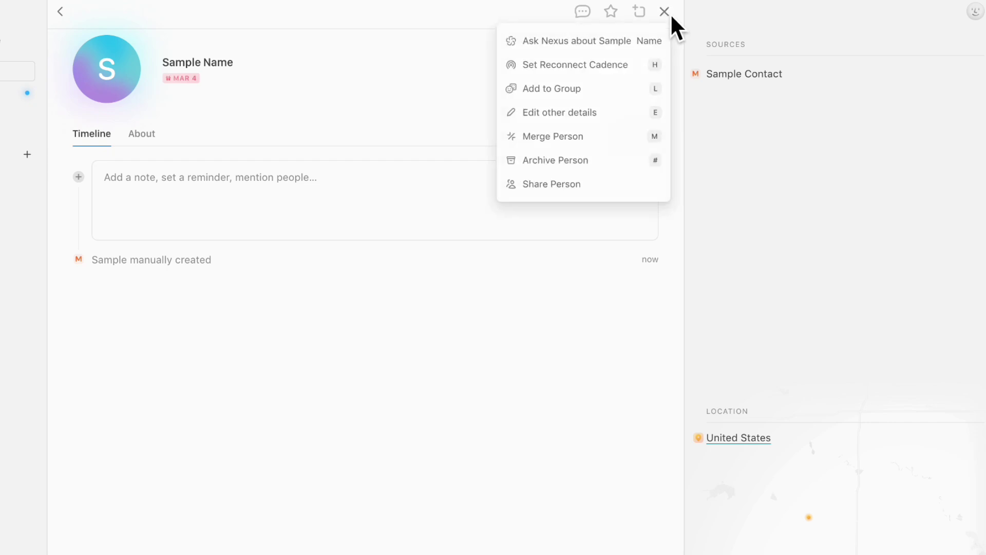
# - Add samplewebsite.com as the contact's website in the Social section and save
pyautogui.click(577, 123)
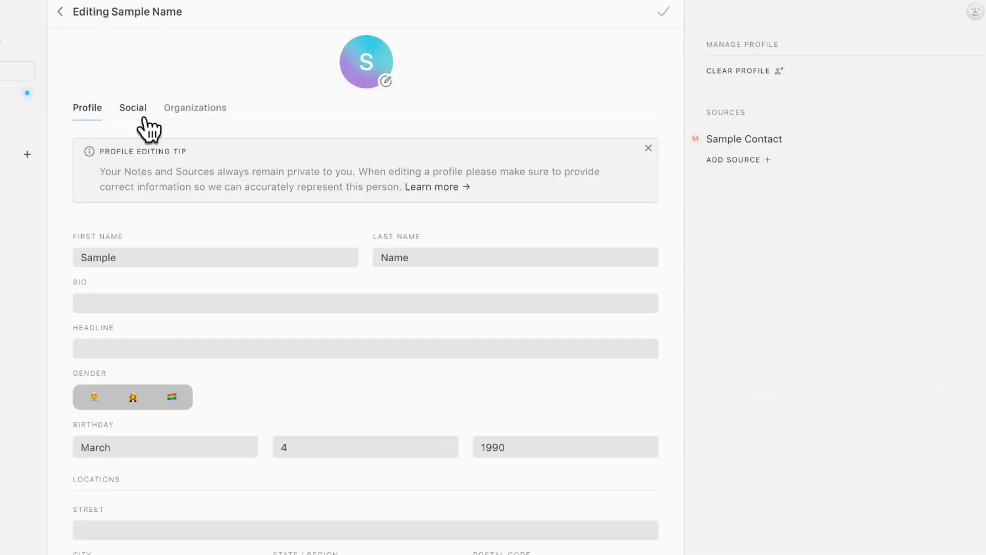
pyautogui.click(143, 109)
pyautogui.scroll(-10, 158, 331)
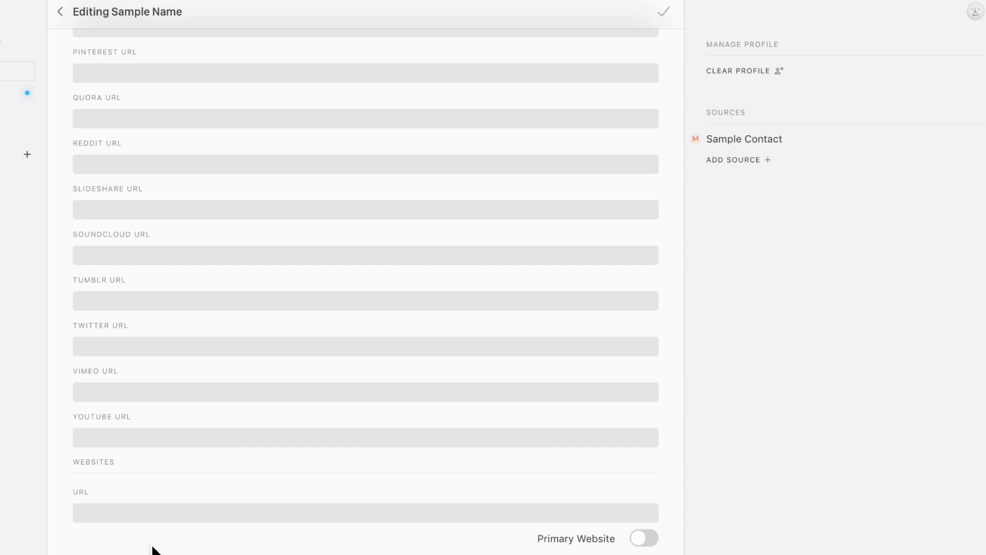
pyautogui.click(144, 519)
pyautogui.write('sample')
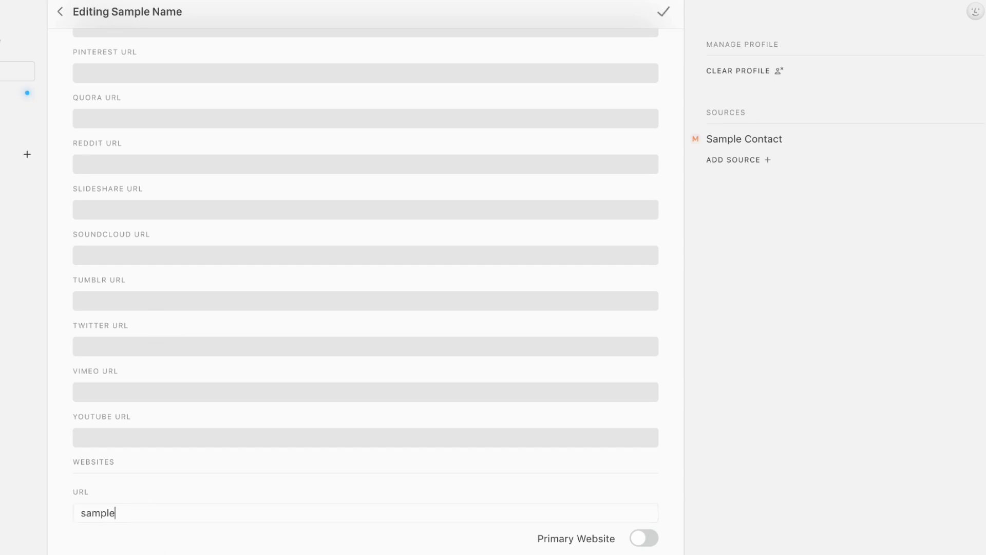
pyautogui.write('website.com')
pyautogui.scroll(10, 529, 531)
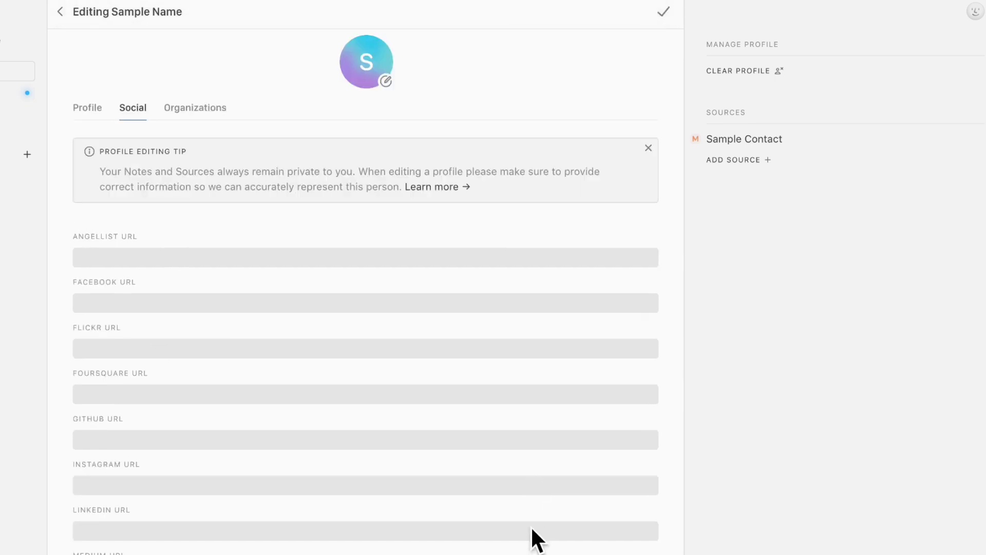
pyautogui.click(664, 16)
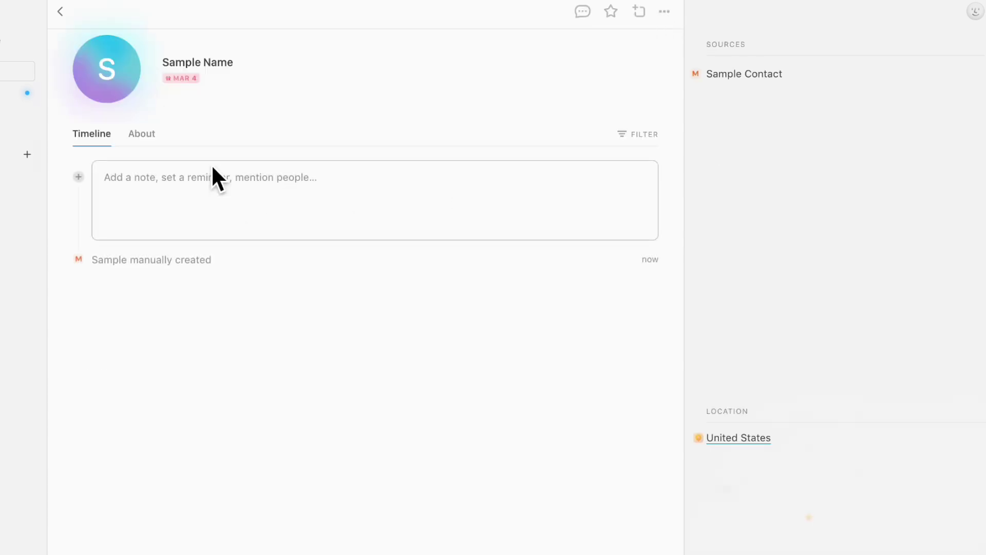
# - Add The Organized Notebook LLC as an organization and mark it as current
pyautogui.click(135, 135)
pyautogui.click(664, 12)
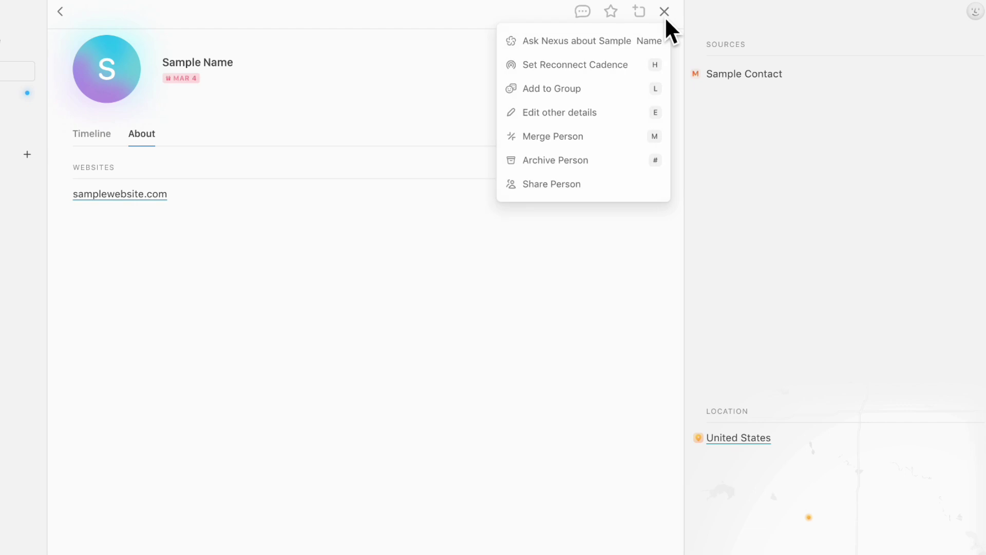
pyautogui.click(596, 114)
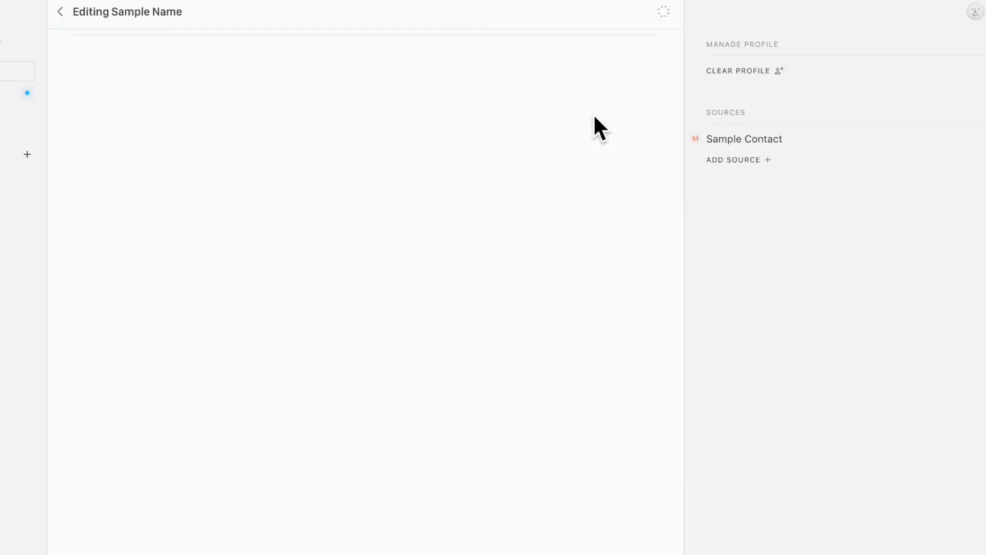
pyautogui.click(207, 110)
pyautogui.scroll(-2, 215, 320)
pyautogui.click(200, 251)
pyautogui.write('The Organized Notebook LLC')
pyautogui.click(642, 332)
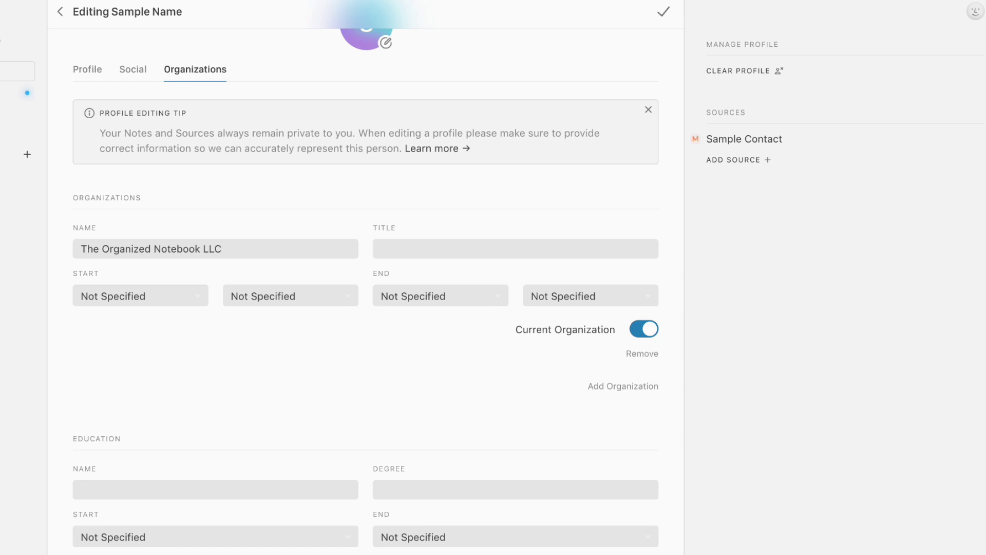
# - Save the organization details, review the updated About section, and return to the Timeline
pyautogui.click(665, 13)
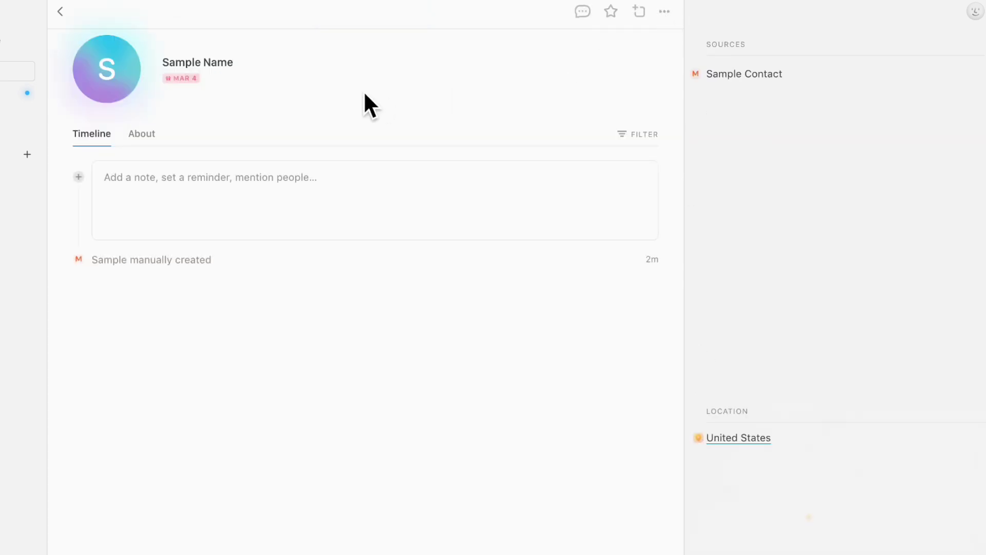
pyautogui.click(148, 140)
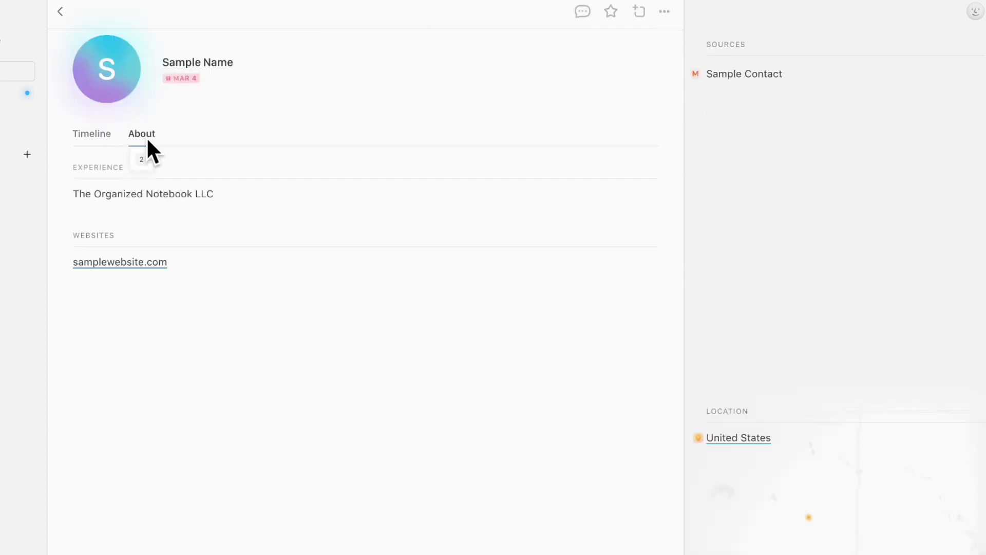
pyautogui.click(97, 135)
# - Save the timeline note 'Met this person at an event and it was a great conversation!' and go Home
pyautogui.click(169, 186)
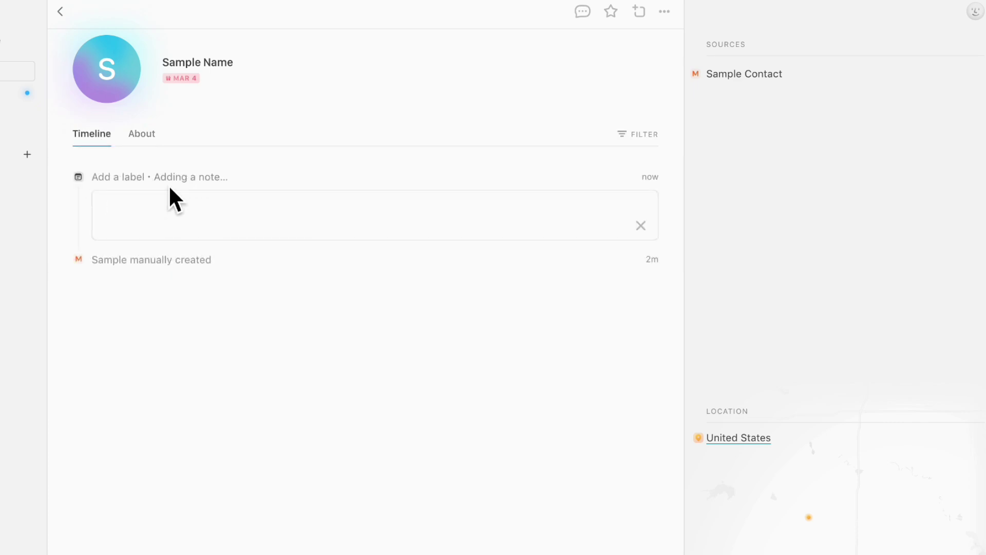
pyautogui.write('Met this person at an event and it was a great conversation!')
pyautogui.press('Return')
pyautogui.press('BackSpace')
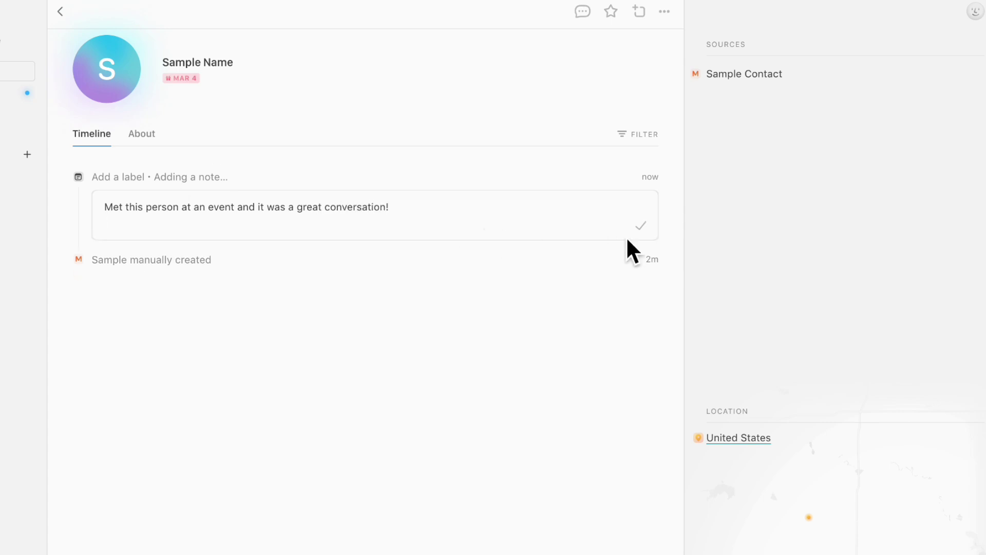
pyautogui.click(640, 227)
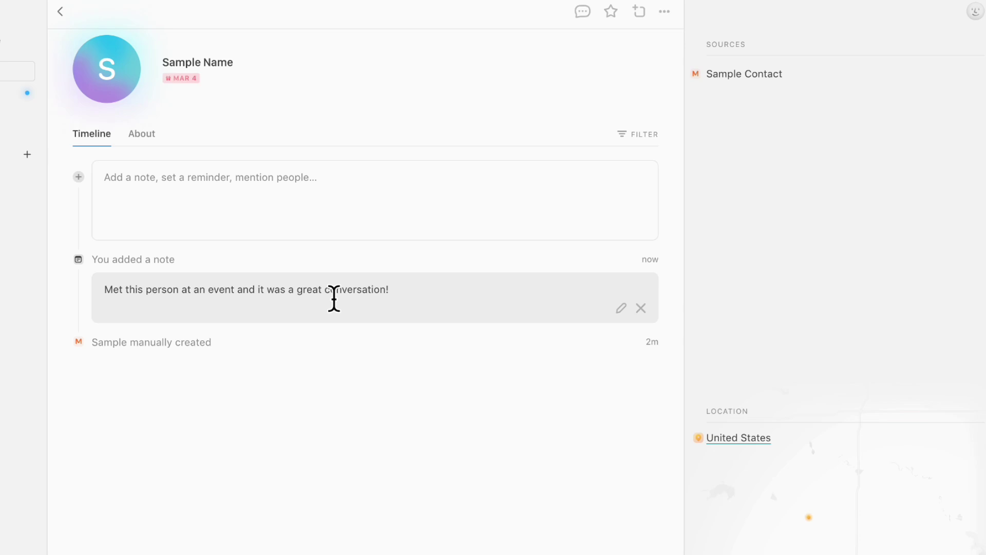
pyautogui.click(6, 98)
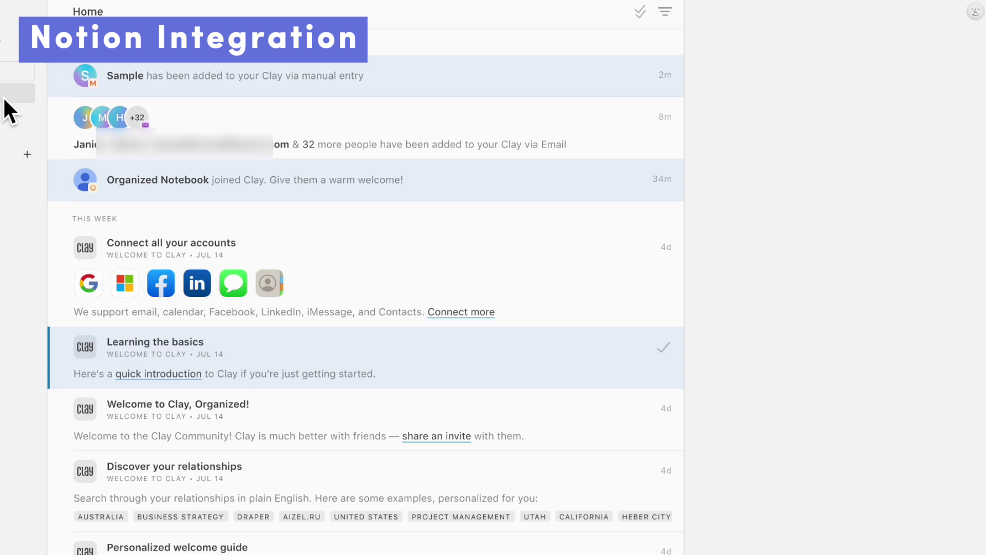
# - Start connecting the Notion integration from Clay's Settings > Integrations page
pyautogui.click(976, 12)
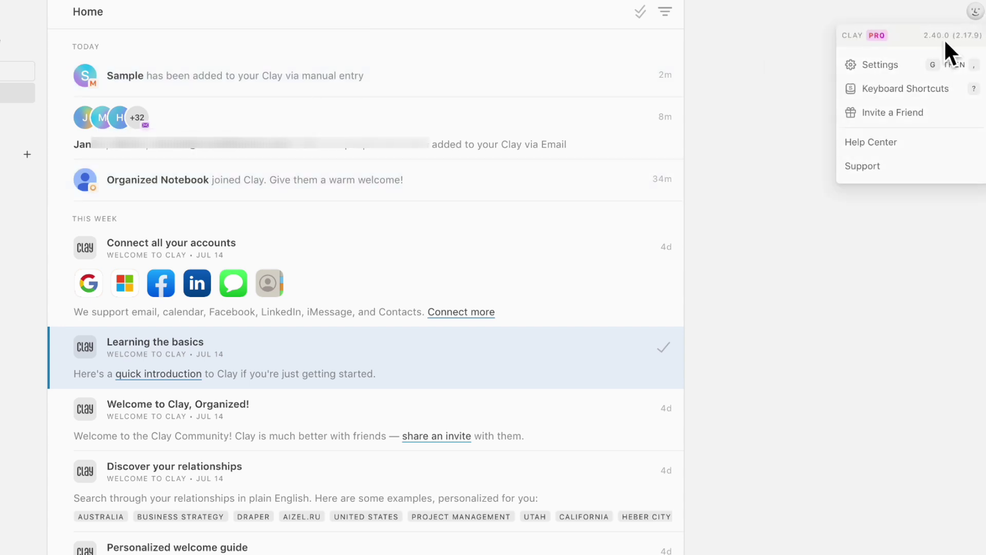
pyautogui.click(899, 64)
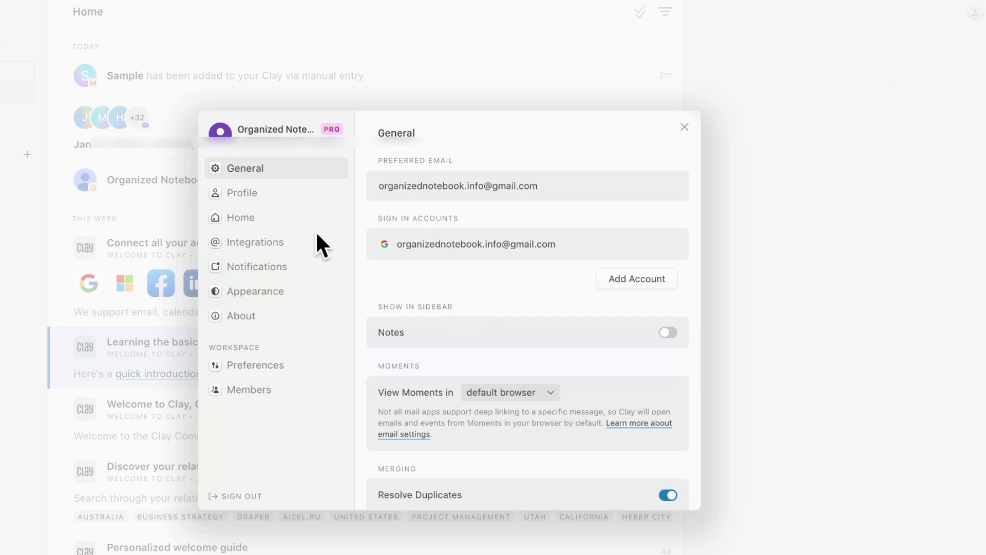
pyautogui.click(277, 242)
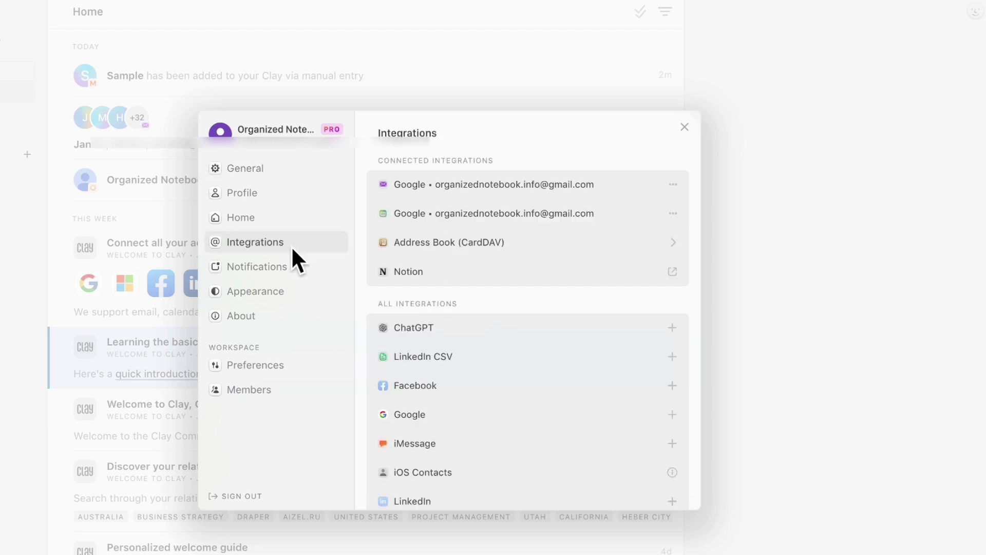
pyautogui.click(433, 272)
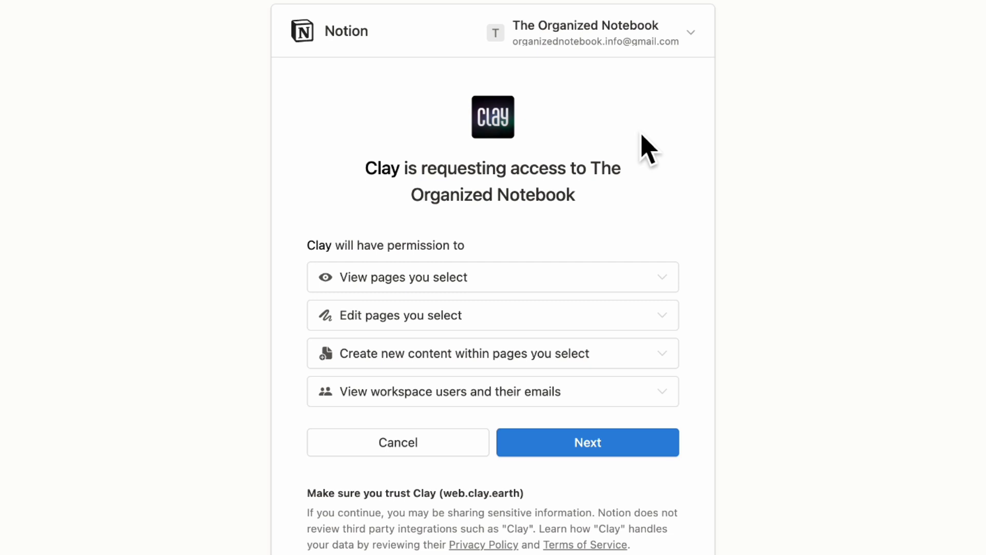
# - Grant Clay access to The Organized Notebook using the developer's template
pyautogui.click(599, 446)
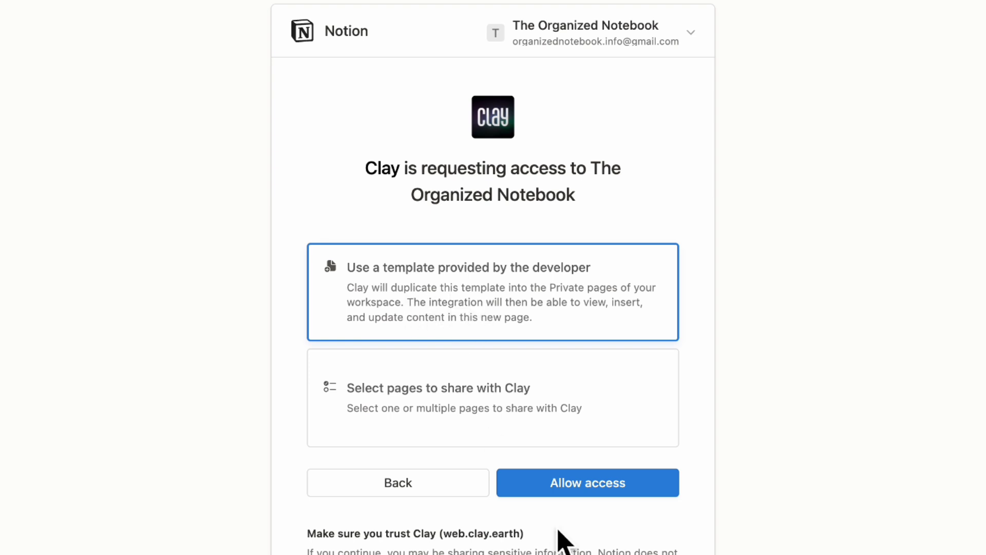
pyautogui.click(575, 490)
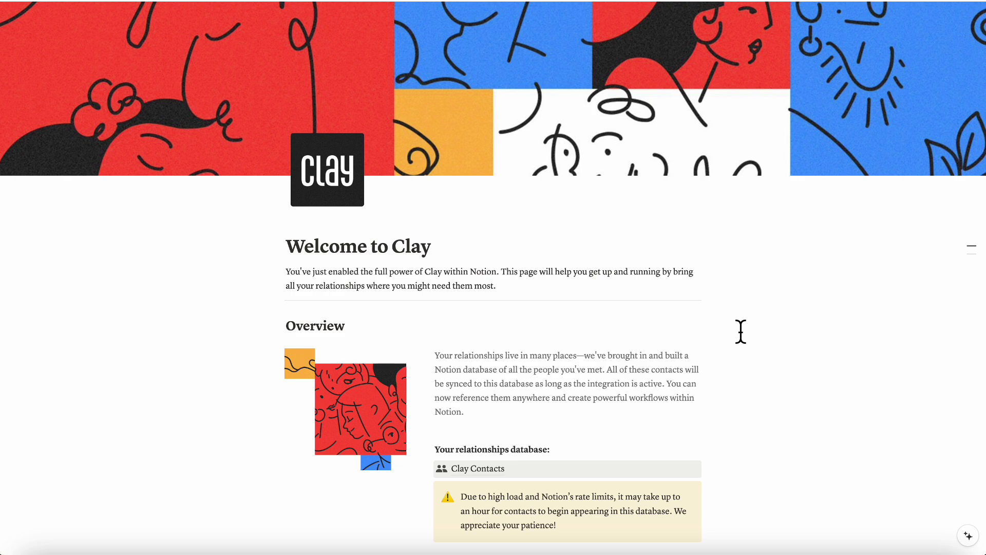
# - Scroll the Welcome to Clay page down to the Clay Contacts link under Your relationships database
pyautogui.scroll(-3, 741, 332)
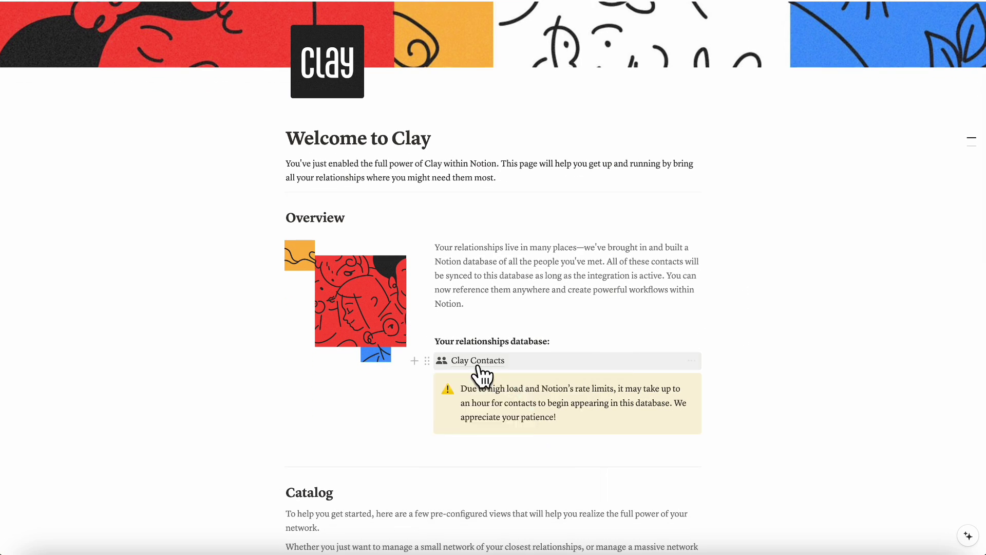
pyautogui.moveTo(476, 366)
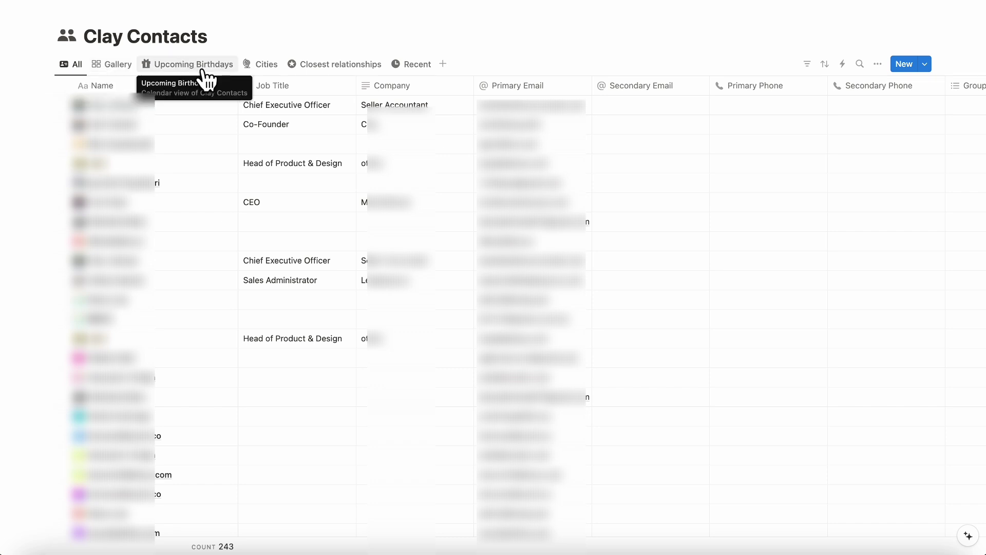
# - Browse the birthday, city, closest, recent and all-contacts views, then scroll to the Catalog
pyautogui.click(203, 72)
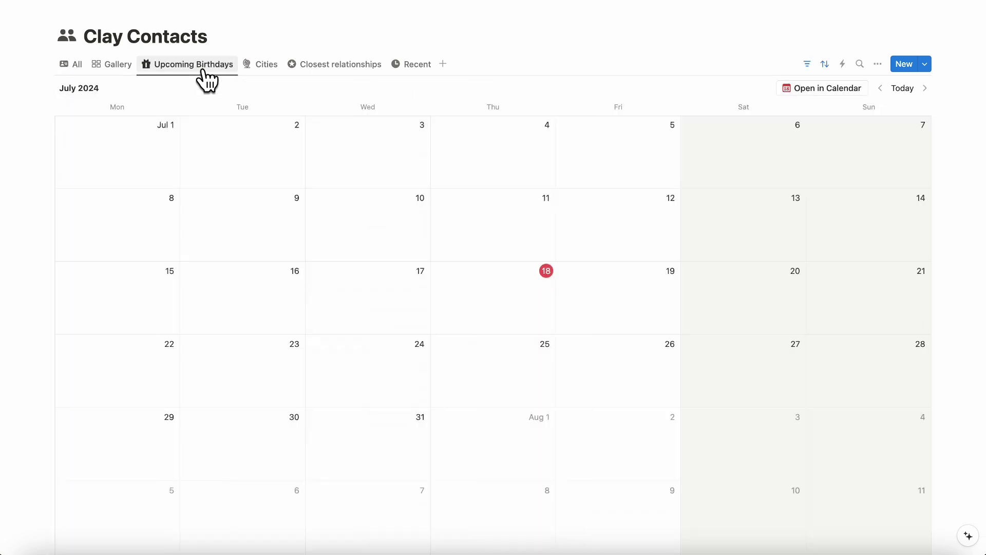
pyautogui.click(271, 80)
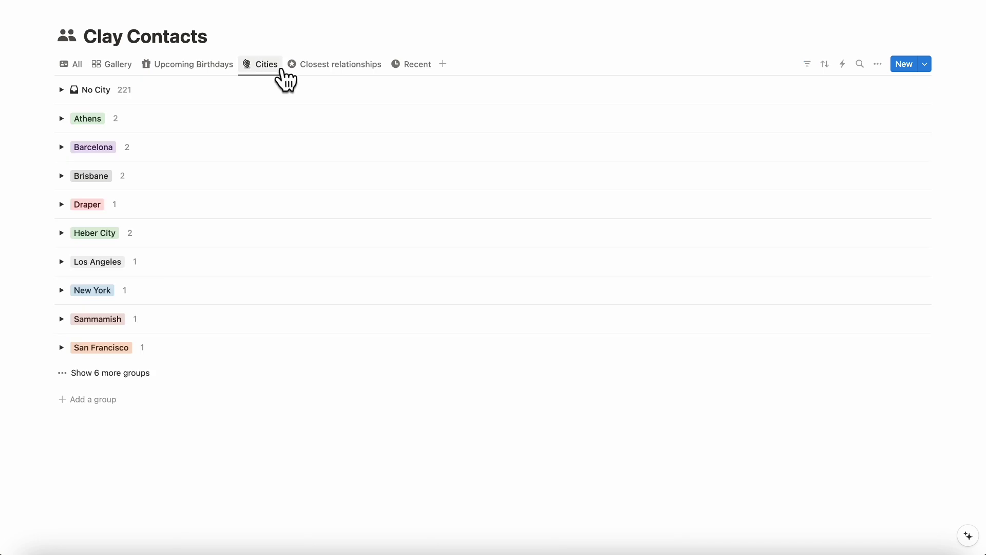
pyautogui.click(320, 68)
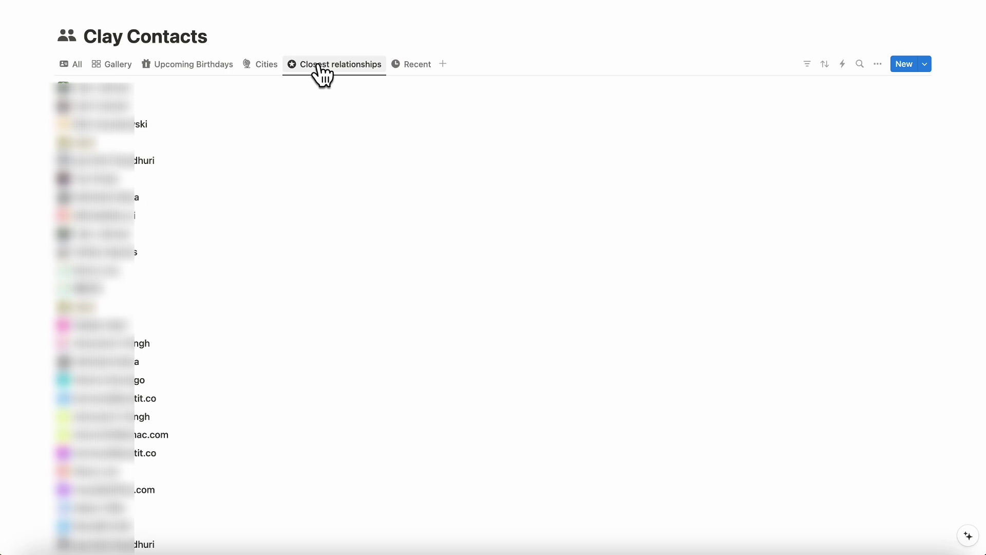
pyautogui.click(412, 66)
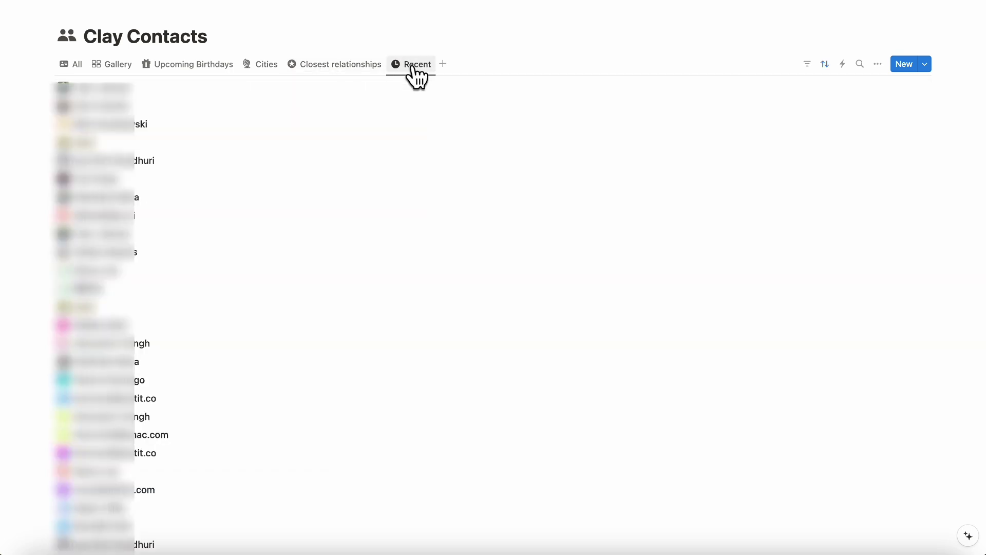
pyautogui.click(64, 65)
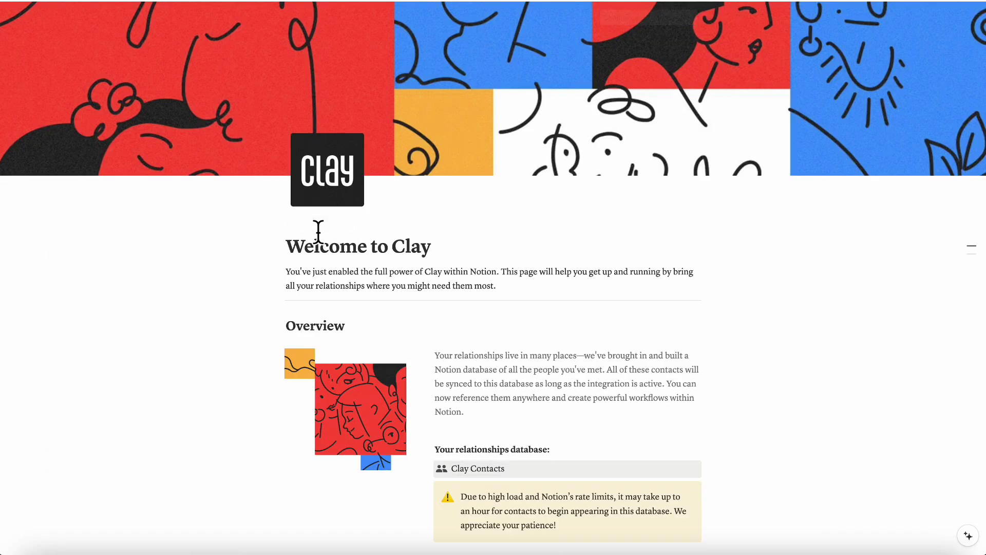
pyautogui.scroll(-10, 318, 231)
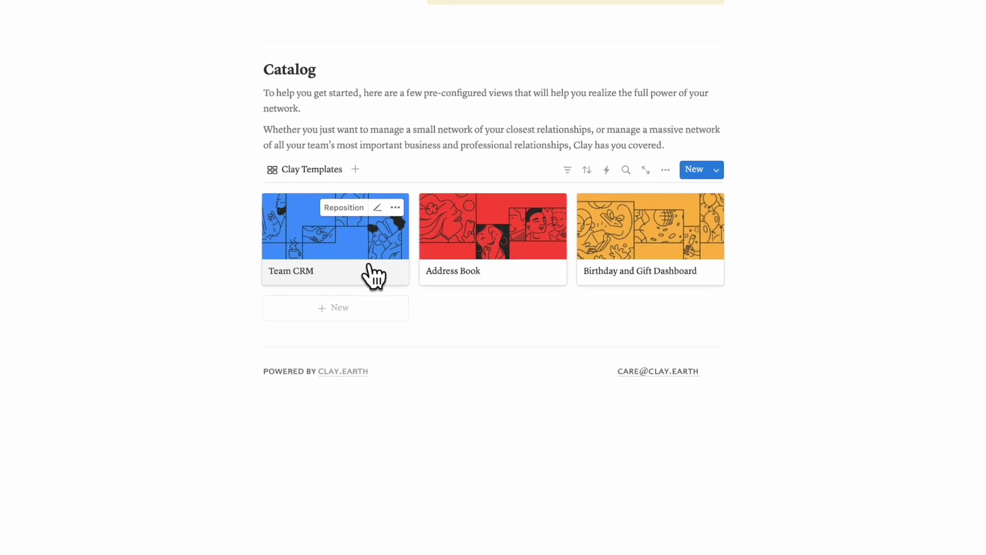
# - Preview the Team CRM template page, scrolling through its contents
pyautogui.click(388, 277)
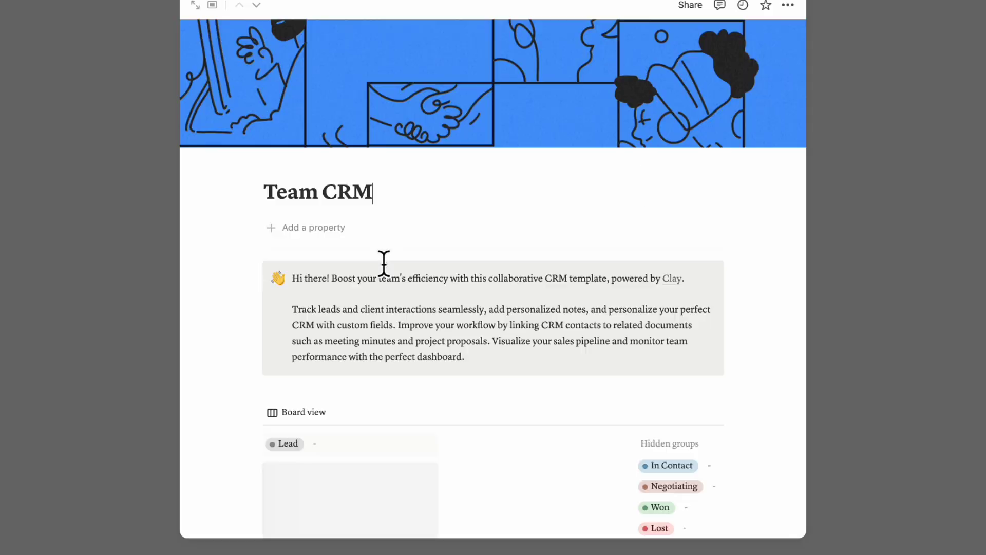
pyautogui.scroll(-5, 383, 262)
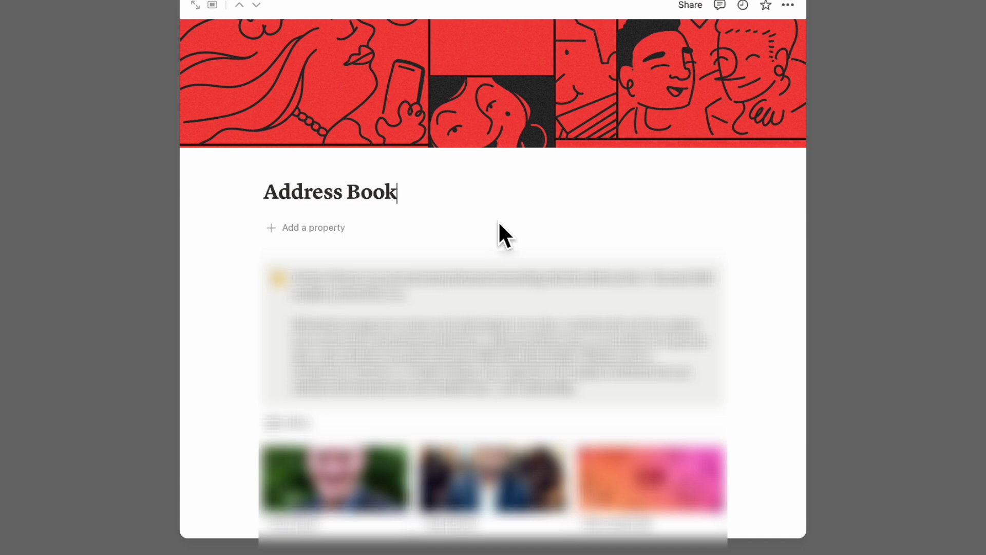
pyautogui.scroll(-5, 499, 222)
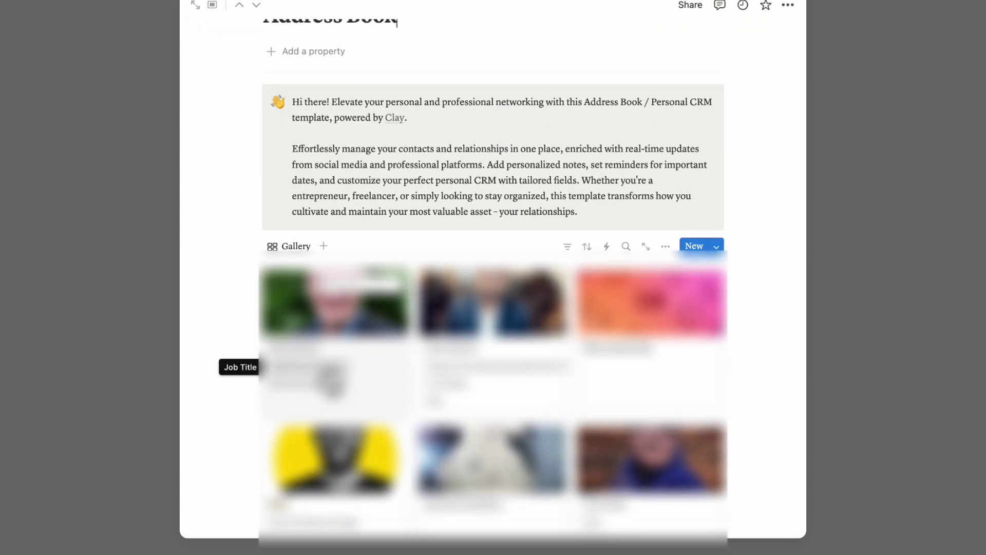
pyautogui.scroll(-10, 752, 356)
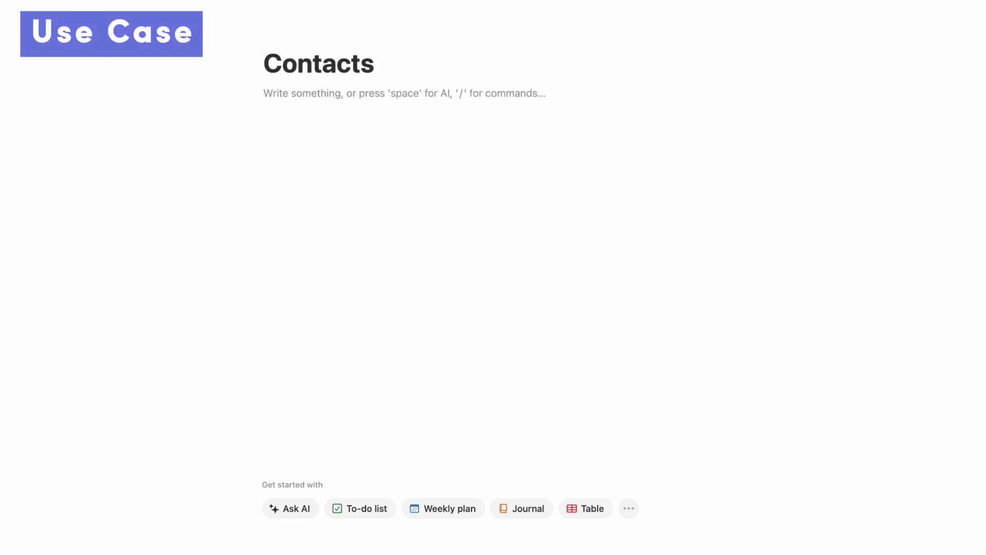
# - Insert a table on the Contacts page with a first row named 'Sample Contact'
pyautogui.write('/t')
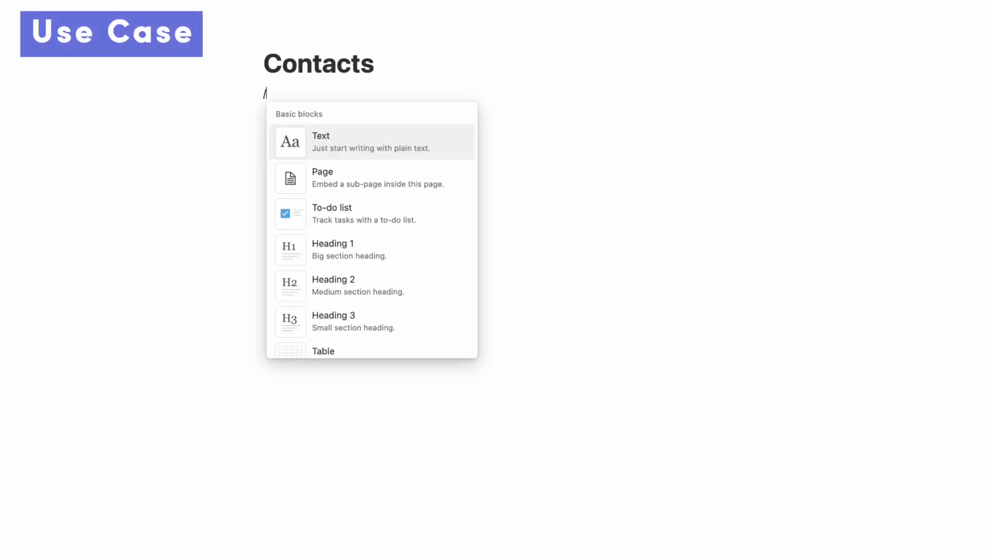
pyautogui.click(387, 179)
pyautogui.click(383, 170)
pyautogui.write('Sam')
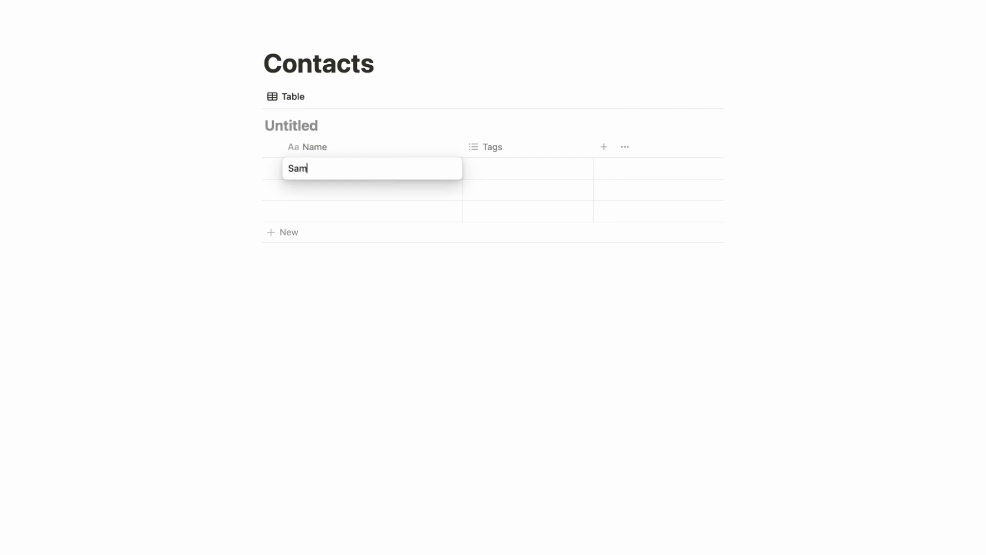
pyautogui.write('ple Contact')
pyautogui.press('Escape')
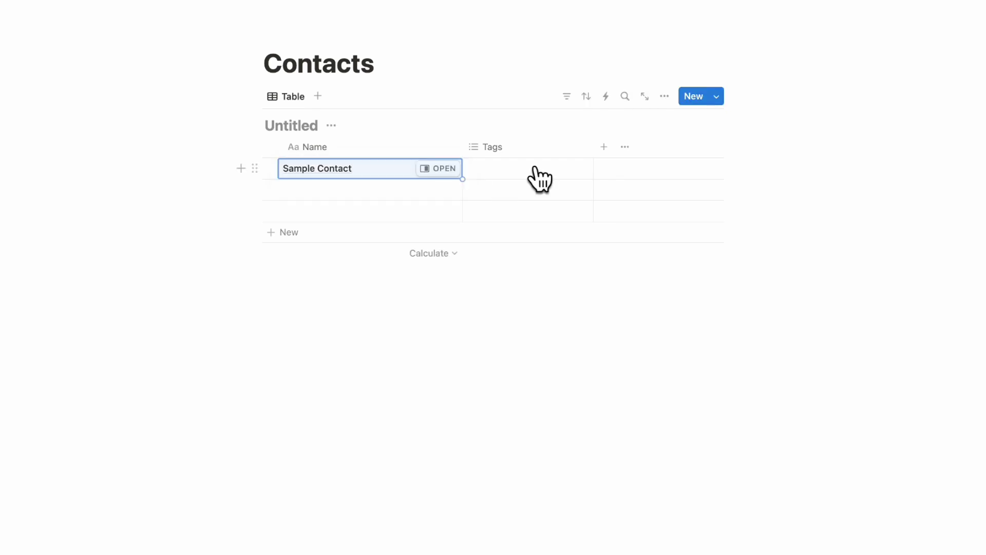
# - Add a Clay Contacts relation column linked to Clay's Clay Contacts database
pyautogui.click(605, 148)
pyautogui.write('relation')
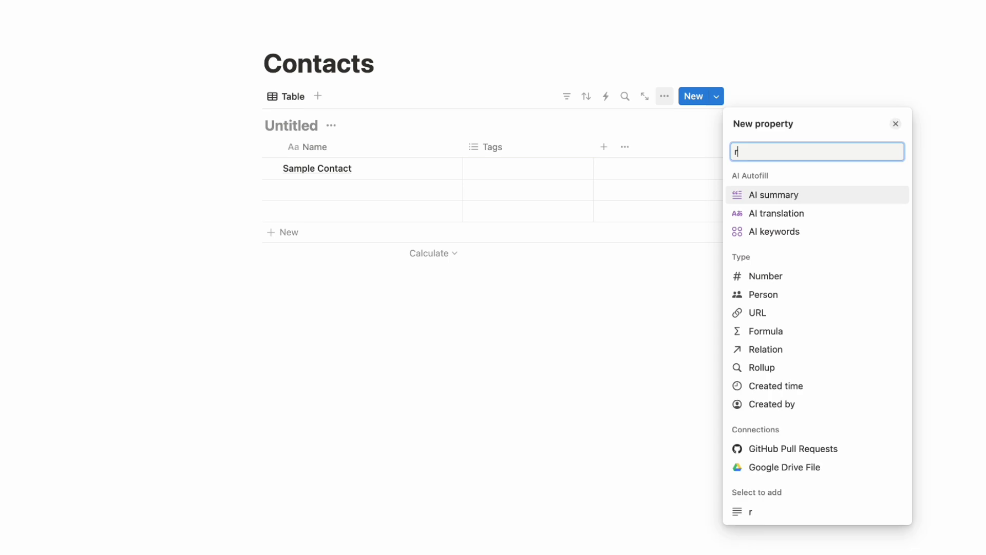
pyautogui.click(785, 197)
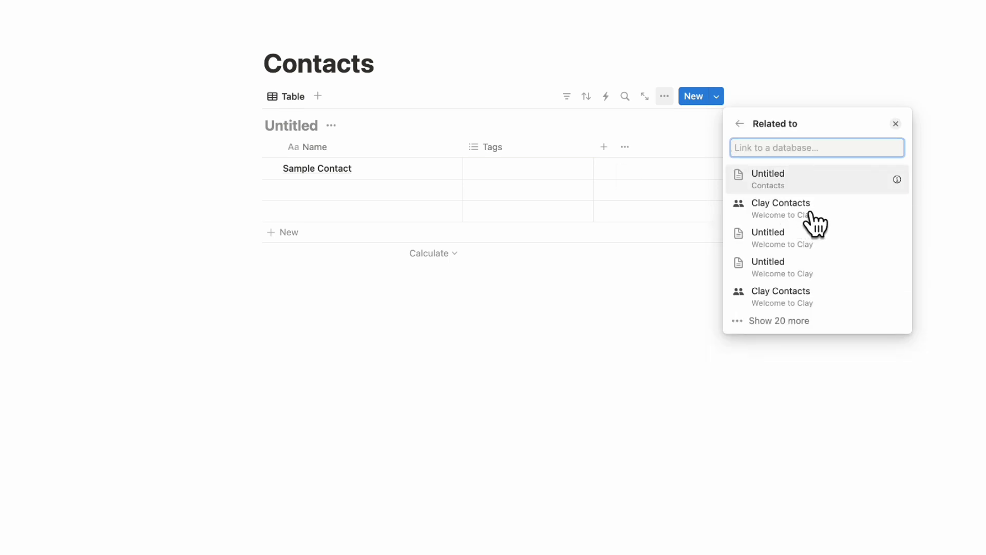
pyautogui.click(810, 216)
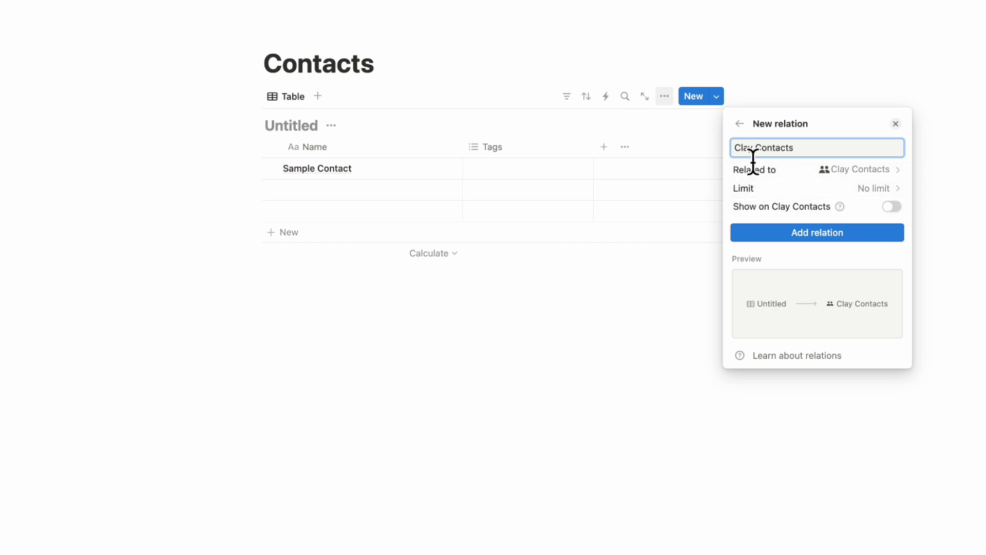
pyautogui.click(815, 234)
pyautogui.click(672, 197)
pyautogui.click(643, 169)
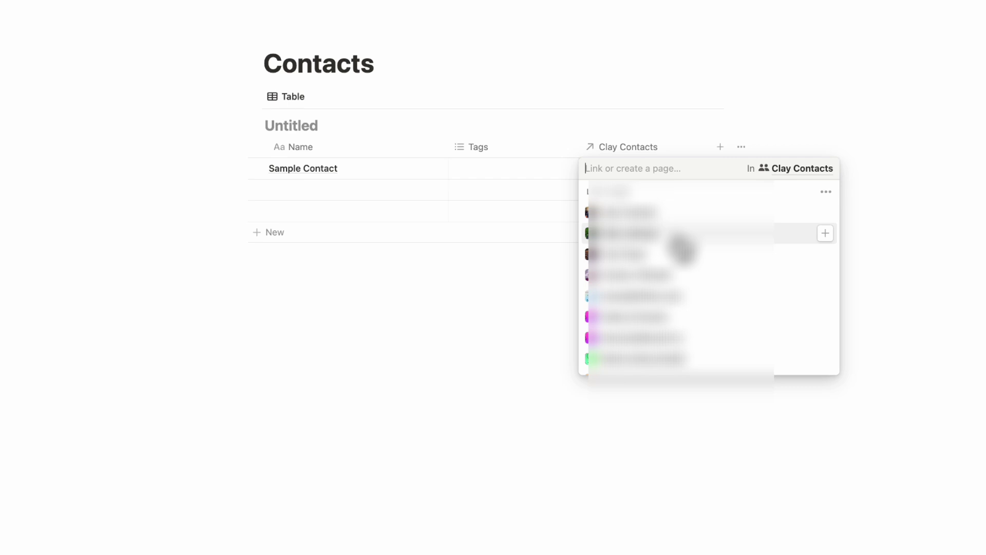
# - Link Sample Contact to a Clay contact page and review that contact's properties in side peek
pyautogui.scroll(-5, 701, 236)
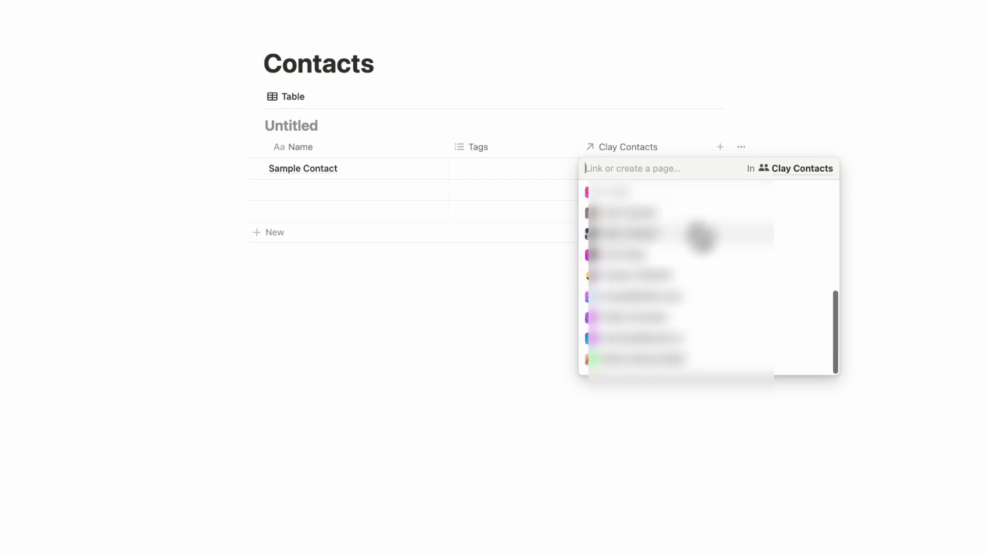
pyautogui.click(702, 233)
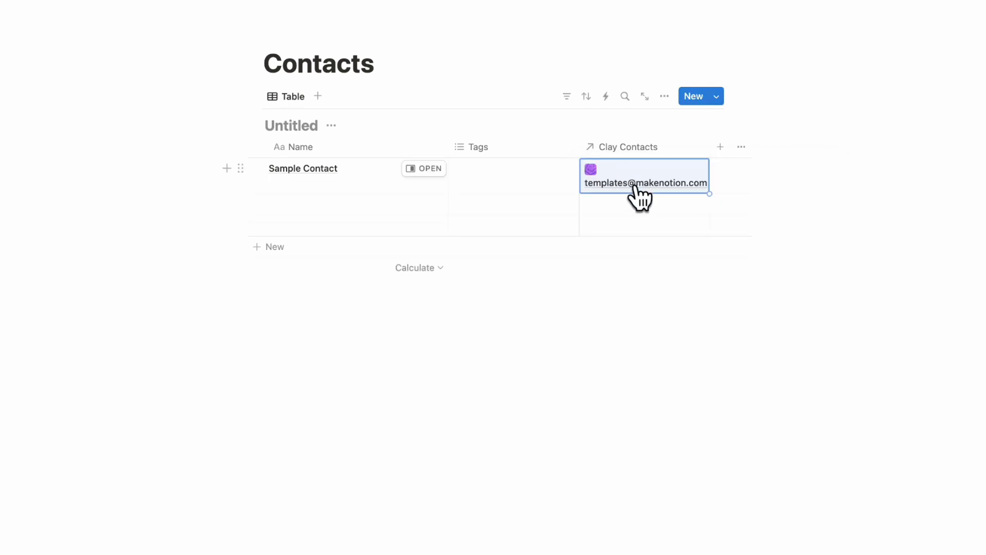
pyautogui.click(636, 190)
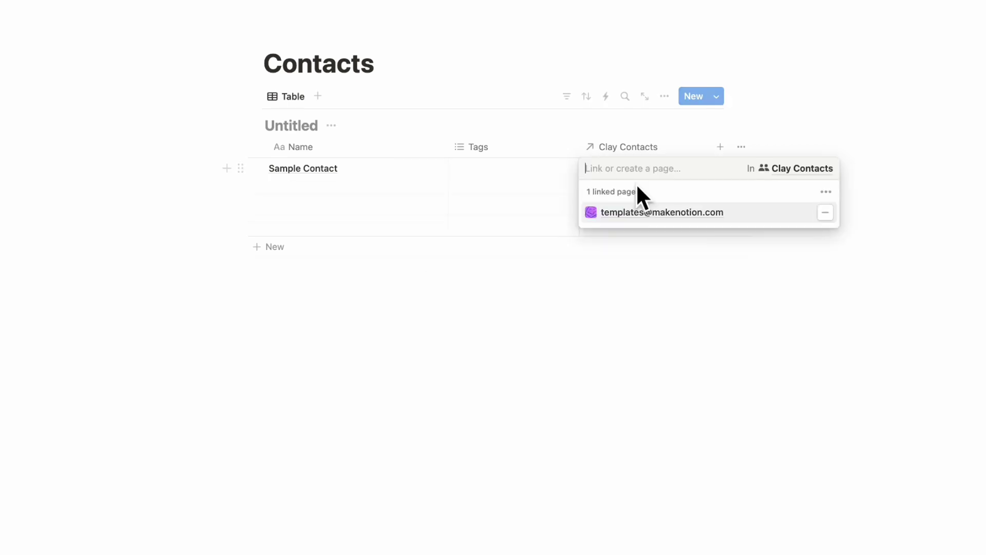
pyautogui.click(626, 215)
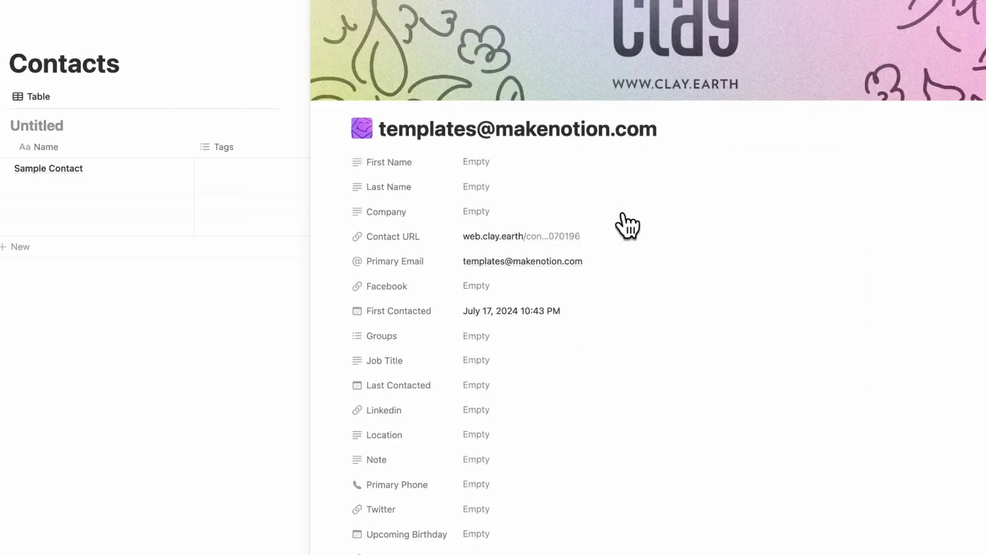
pyautogui.scroll(-2, 627, 226)
pyautogui.scroll(-5, 627, 225)
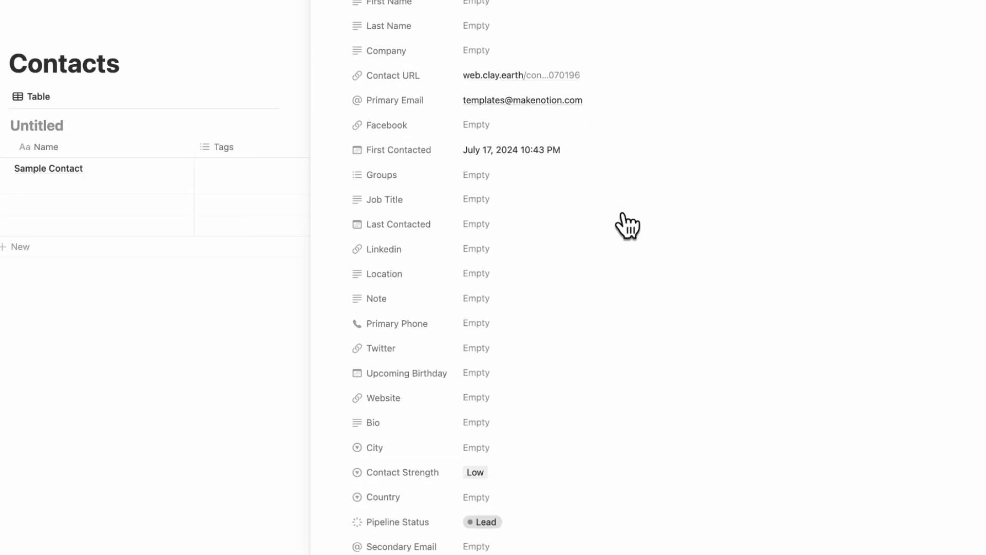
pyautogui.scroll(-10, 532, 150)
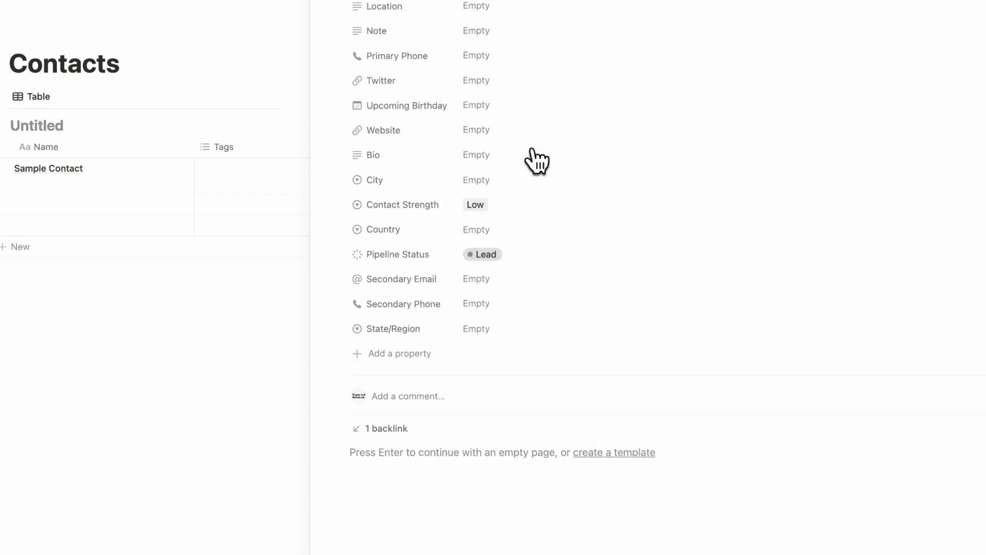
pyautogui.scroll(20, 487, 221)
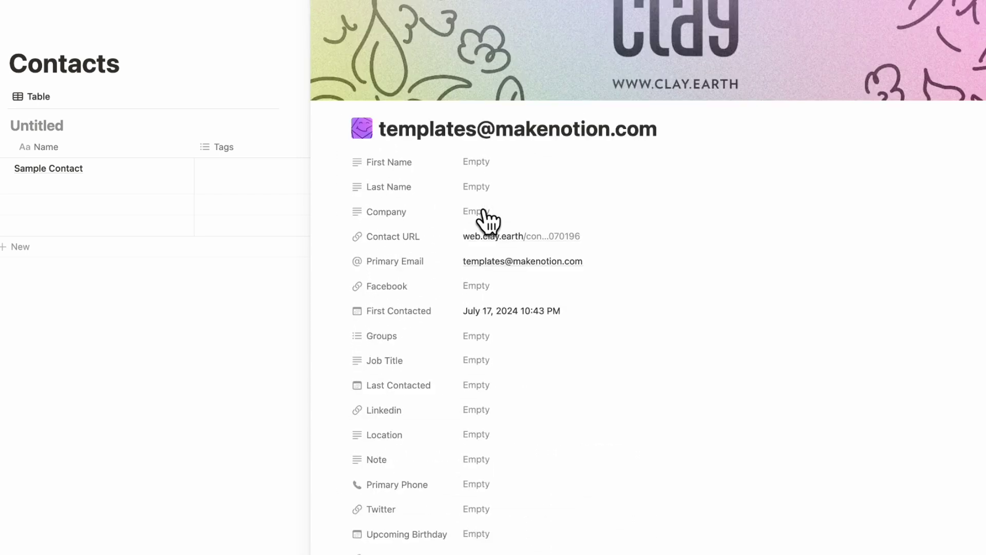
pyautogui.press('Escape')
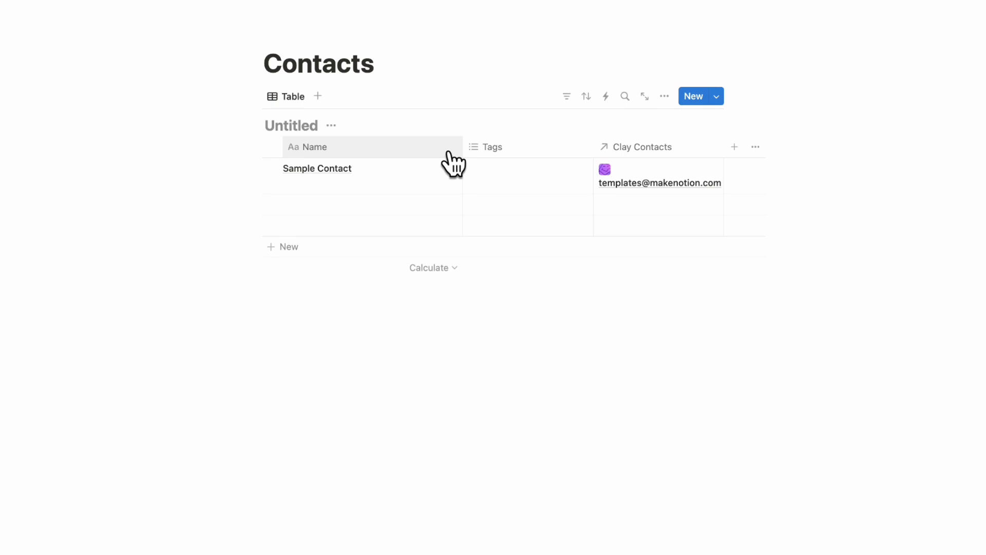
# - Add a Rollup column pulling Contact Strength through the Clay Contacts relation
pyautogui.click(734, 147)
pyautogui.write('roll')
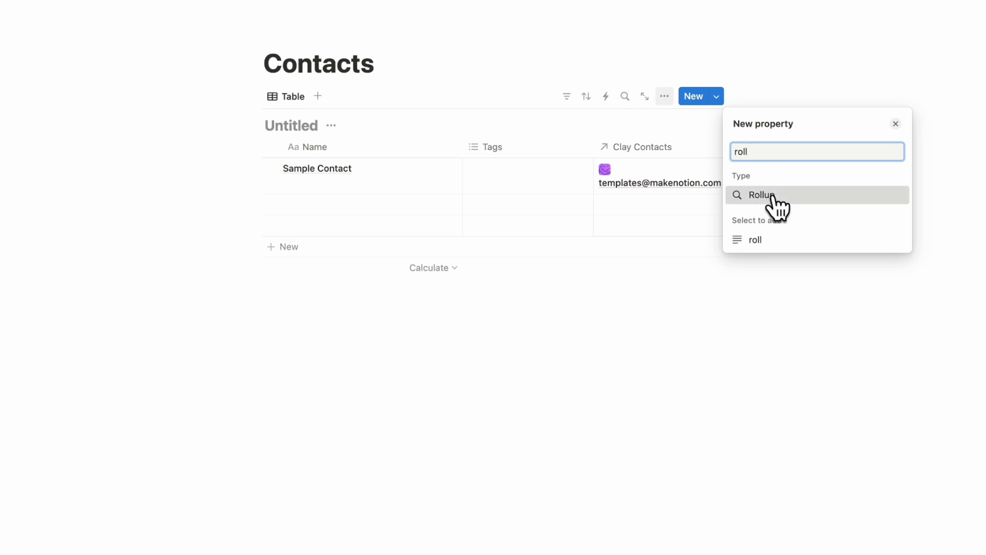
pyautogui.click(776, 195)
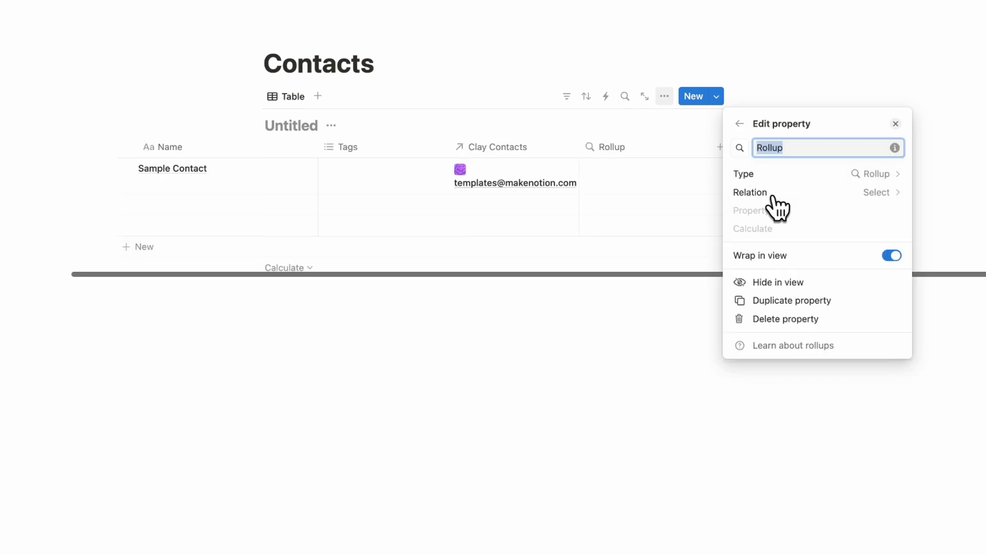
pyautogui.click(822, 194)
pyautogui.click(822, 214)
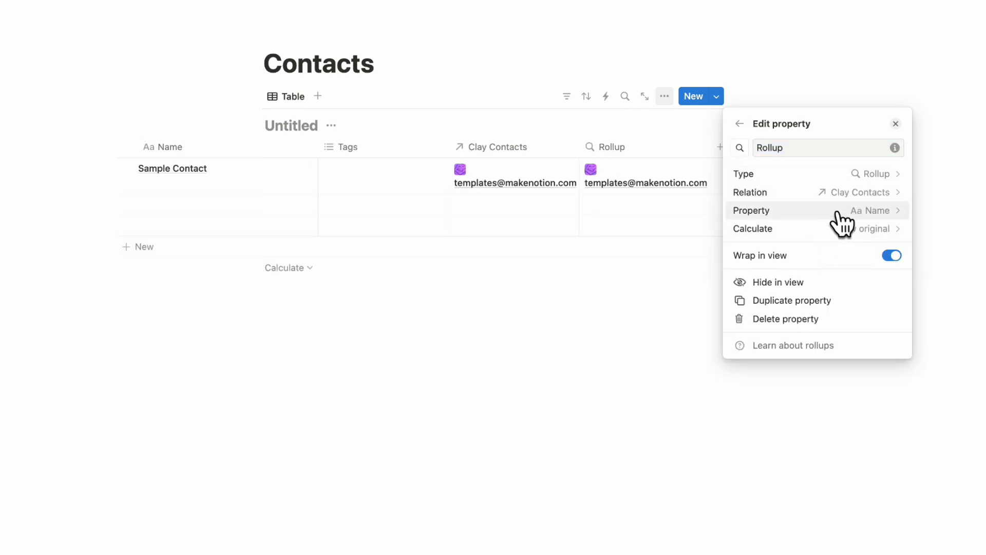
pyautogui.click(843, 210)
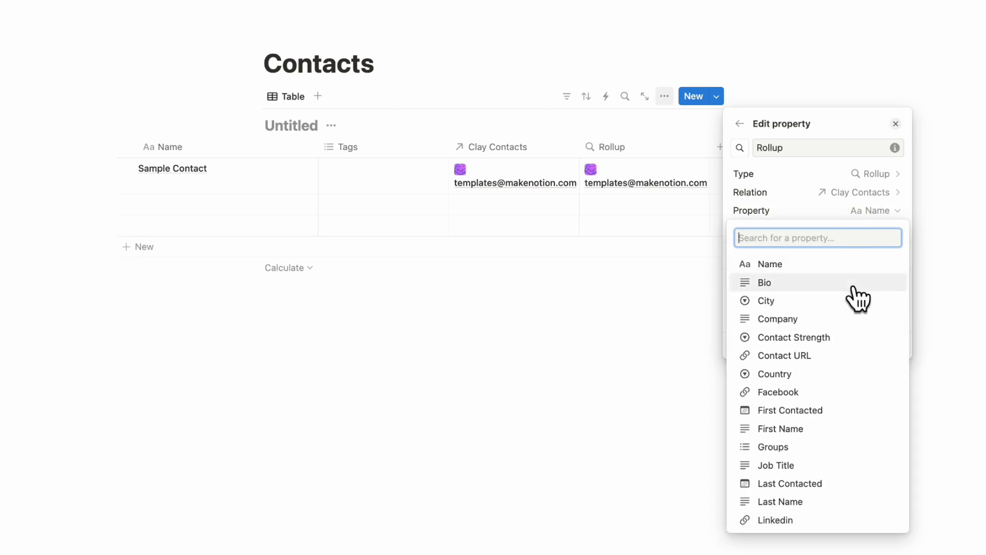
pyautogui.click(855, 337)
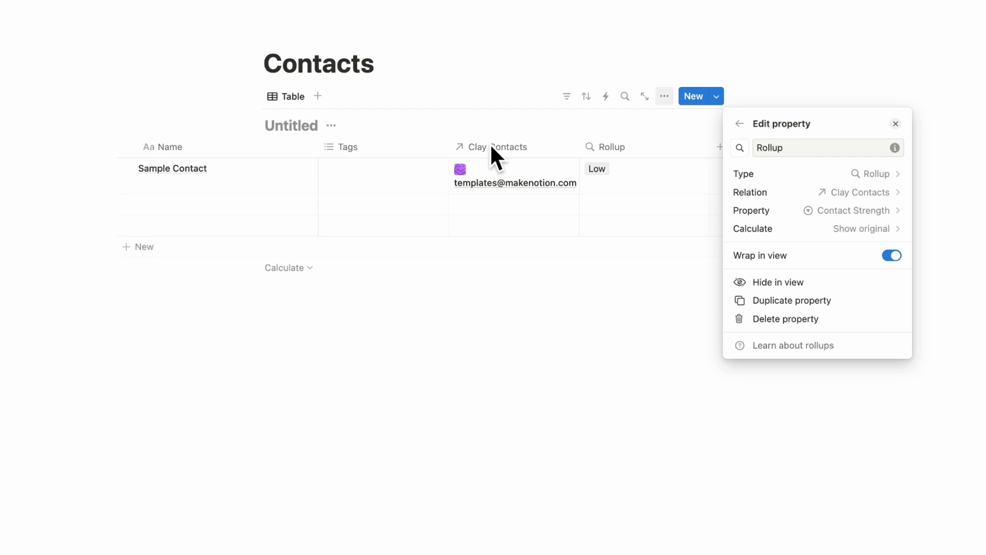
# - Close the rollup settings and scroll back to view the whole Contacts table
pyautogui.click(464, 128)
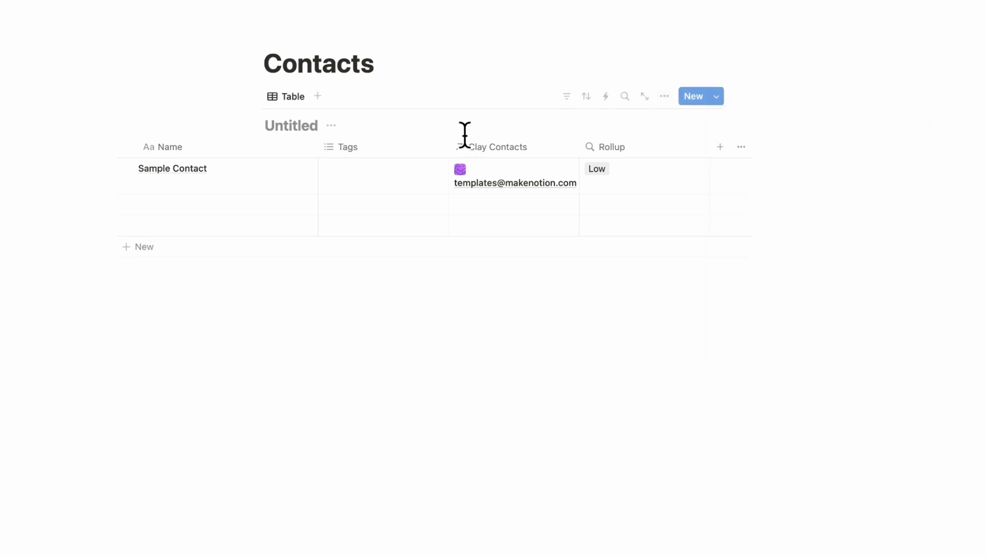
pyautogui.hscroll(-5, 411, 154)
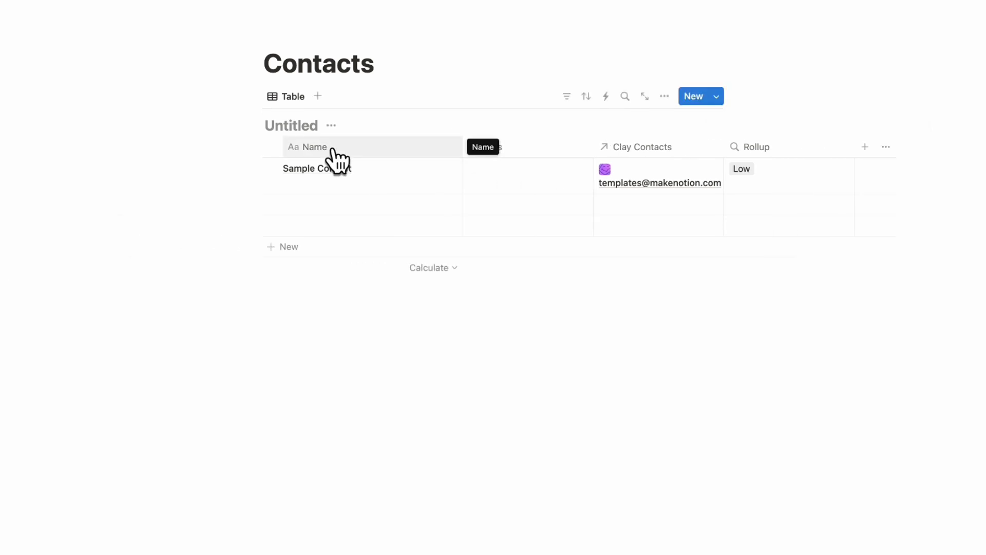